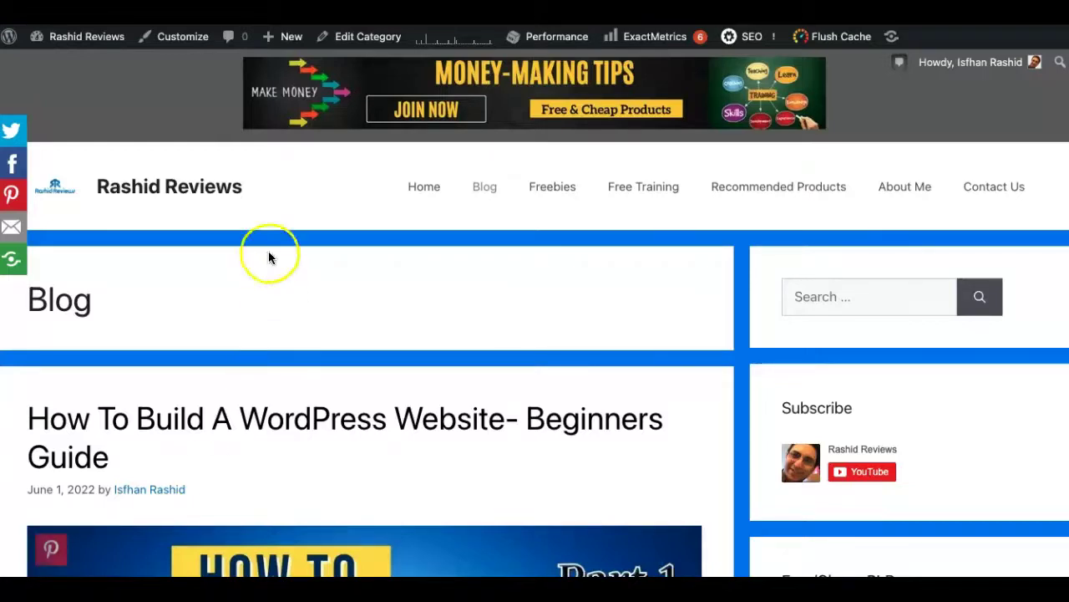
Scroll the blog page down to the Free/Cheap PLR sidebar banner and follow its link
scroll(298, 275, down, 5)
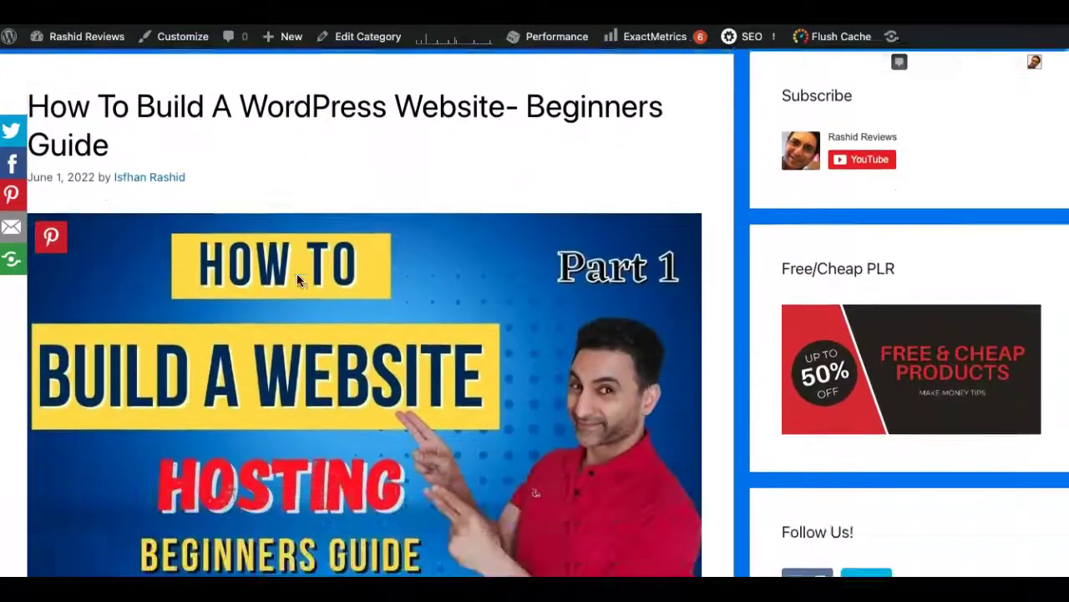
scroll(297, 280, down, 7)
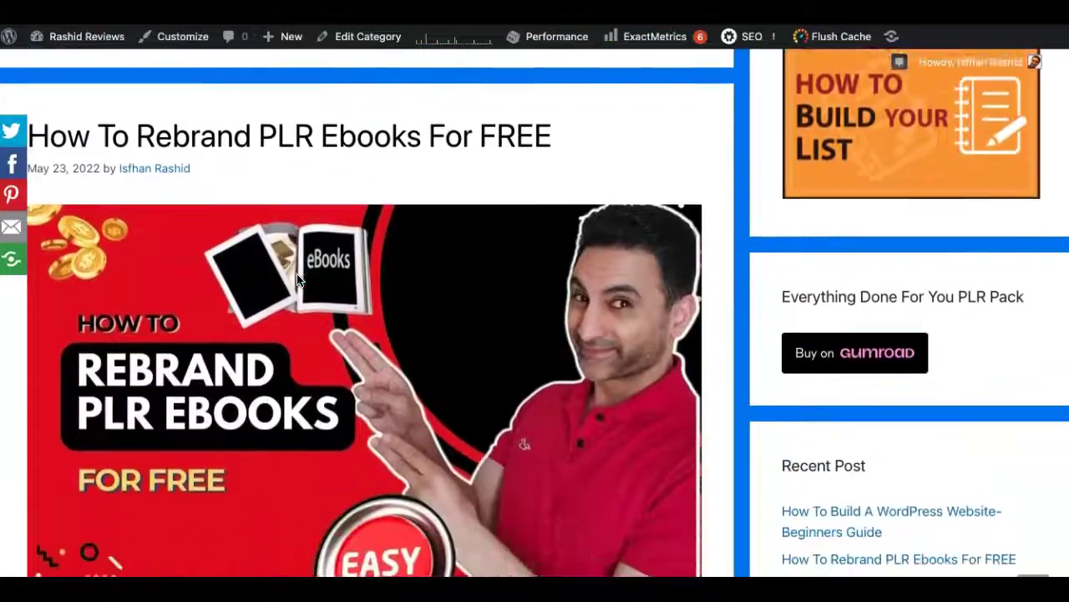
scroll(296, 279, up, 12)
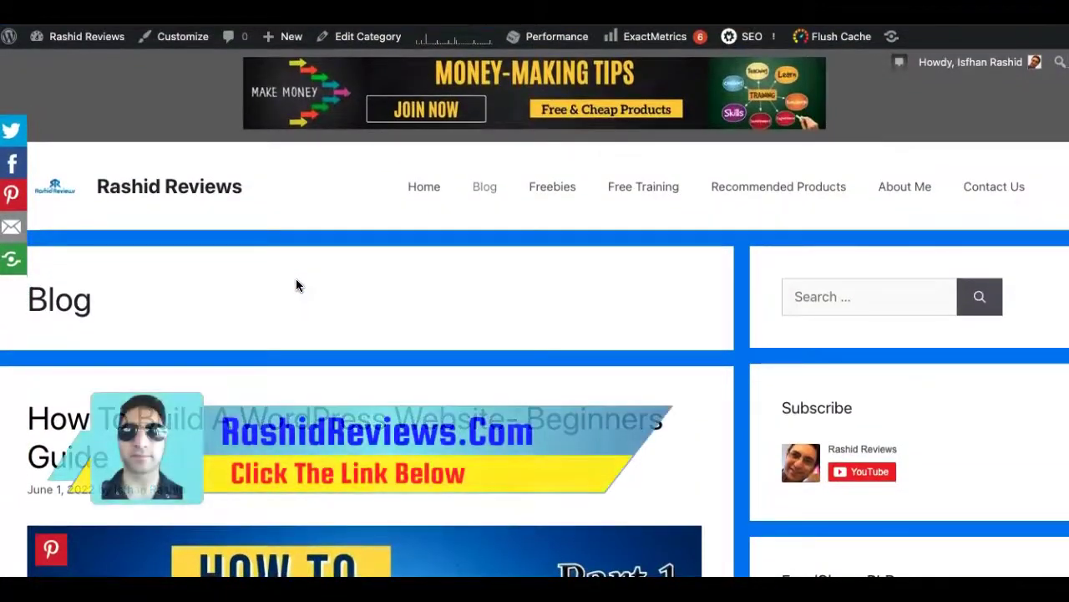
scroll(296, 285, down, 2)
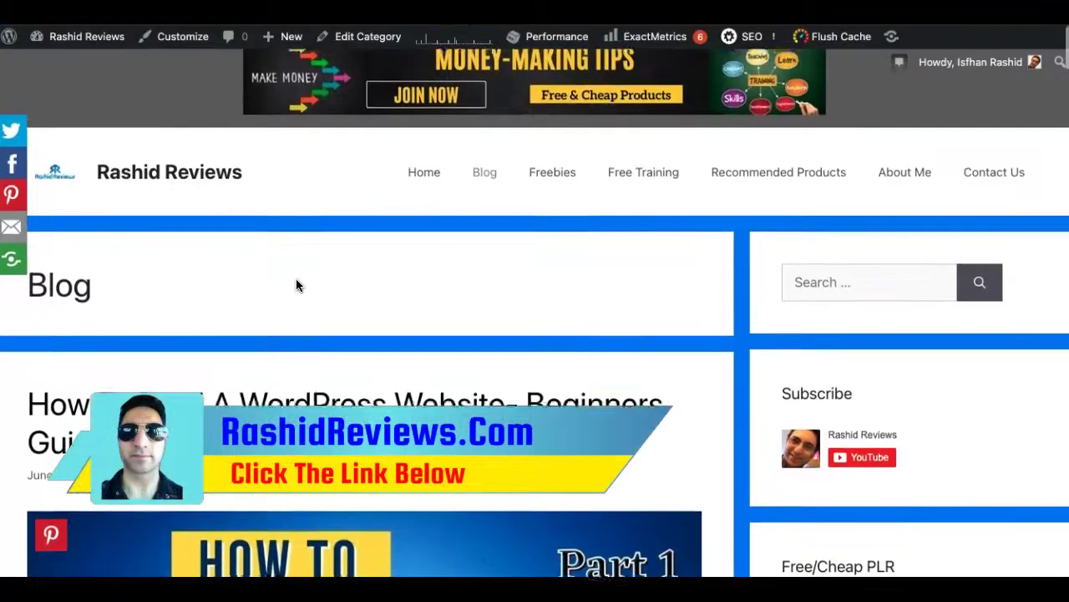
scroll(297, 285, down, 3)
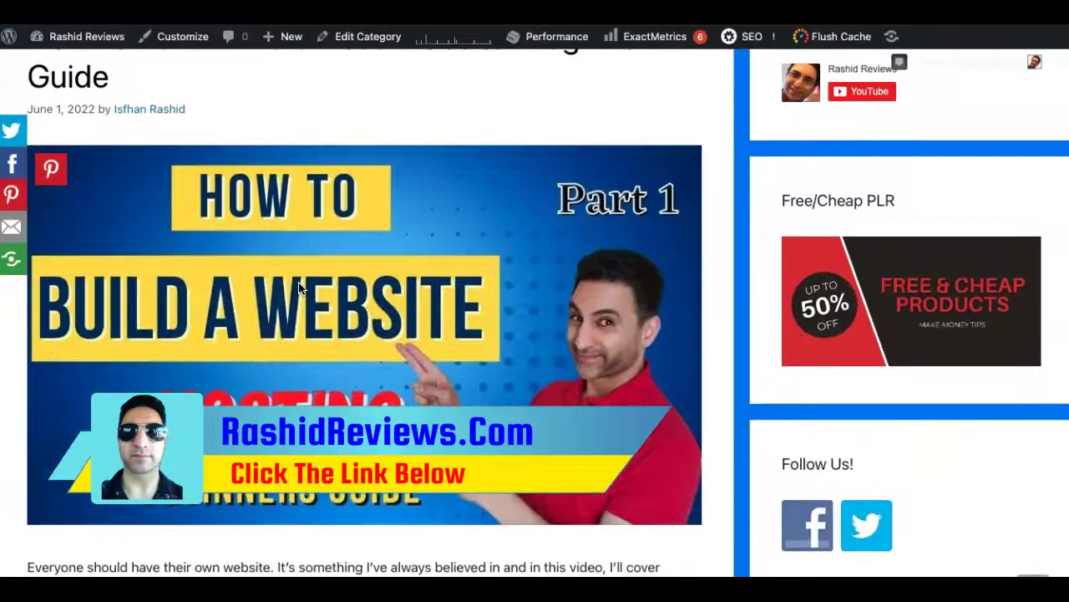
click(937, 259)
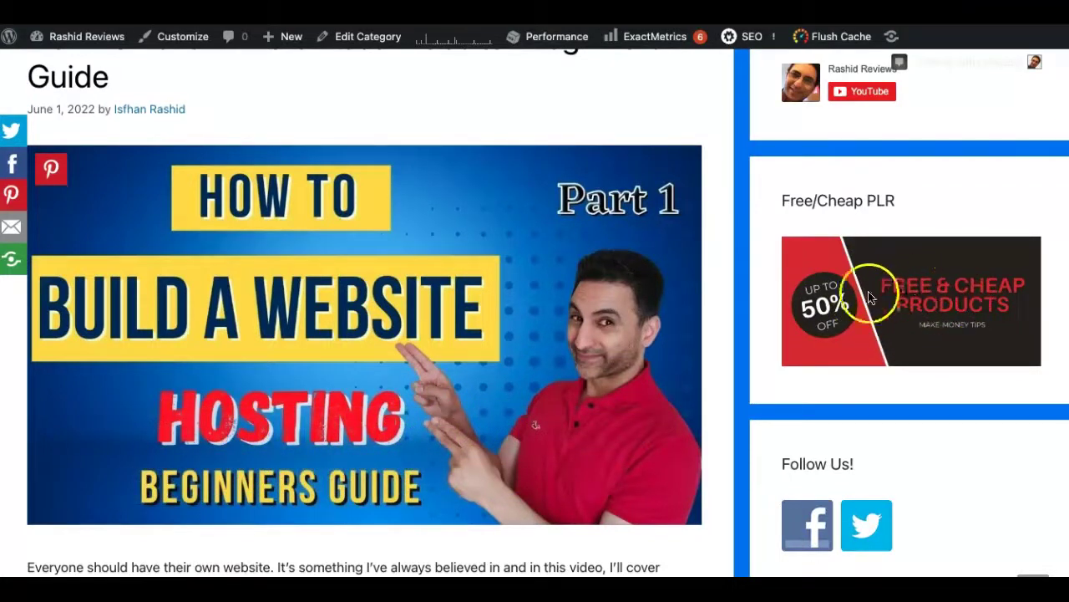
scroll(879, 282, down, 1)
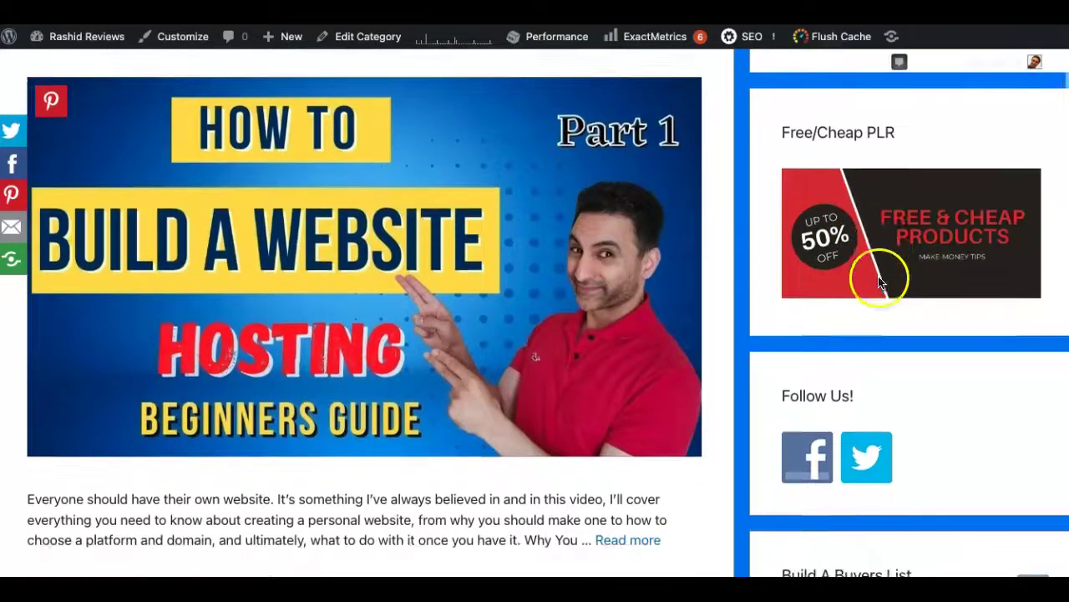
Follow the banner to the Gumroad store and scroll through its product cards
click(908, 239)
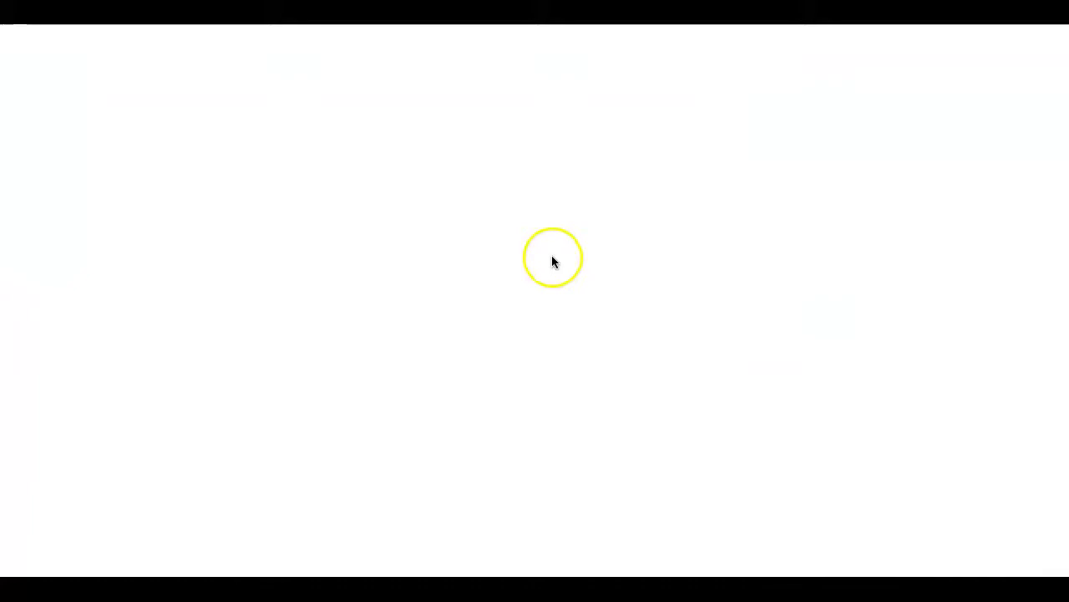
scroll(558, 259, down, 2)
scroll(564, 259, down, 3)
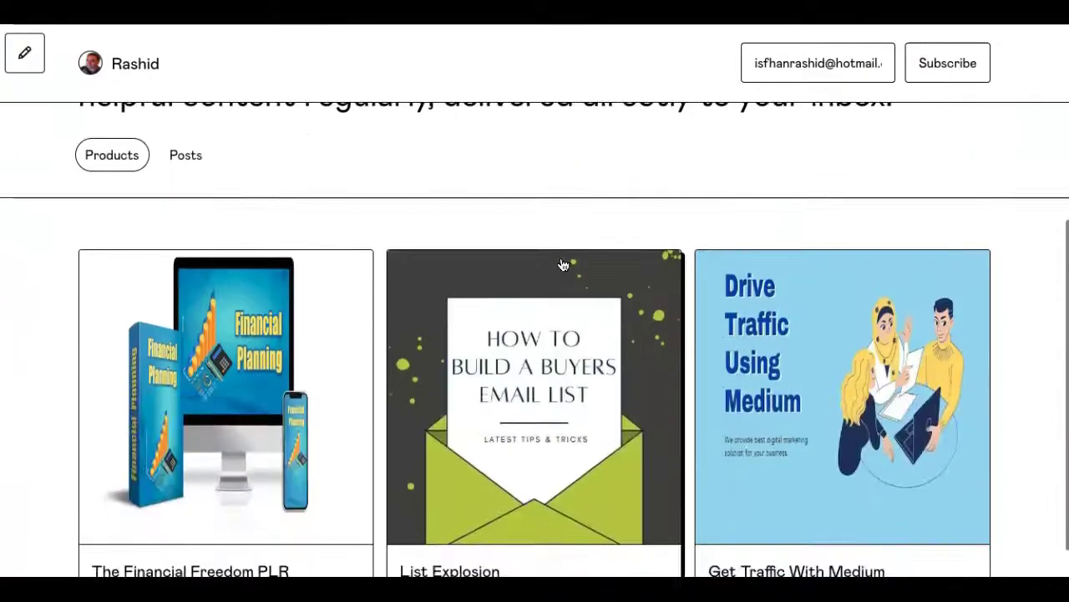
scroll(535, 275, up, 1)
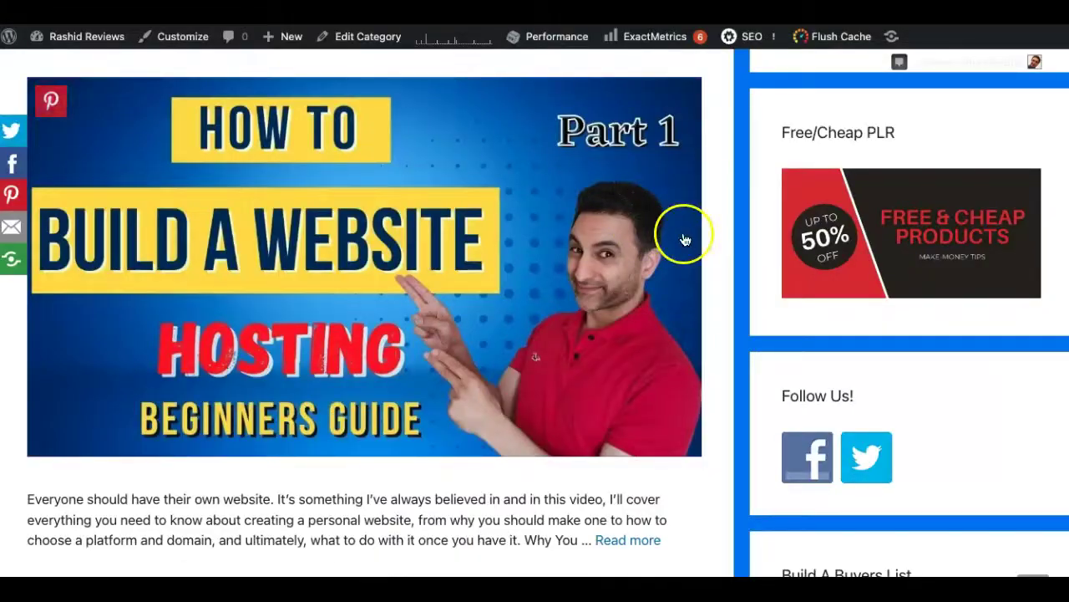
scroll(669, 251, down, 4)
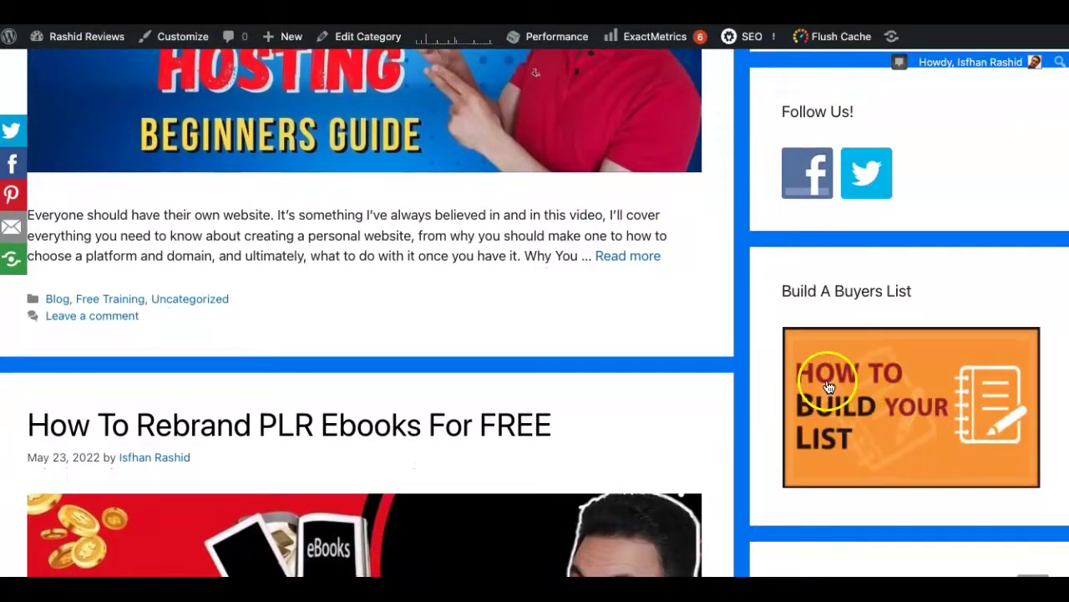
scroll(819, 381, down, 2)
scroll(817, 378, up, 10)
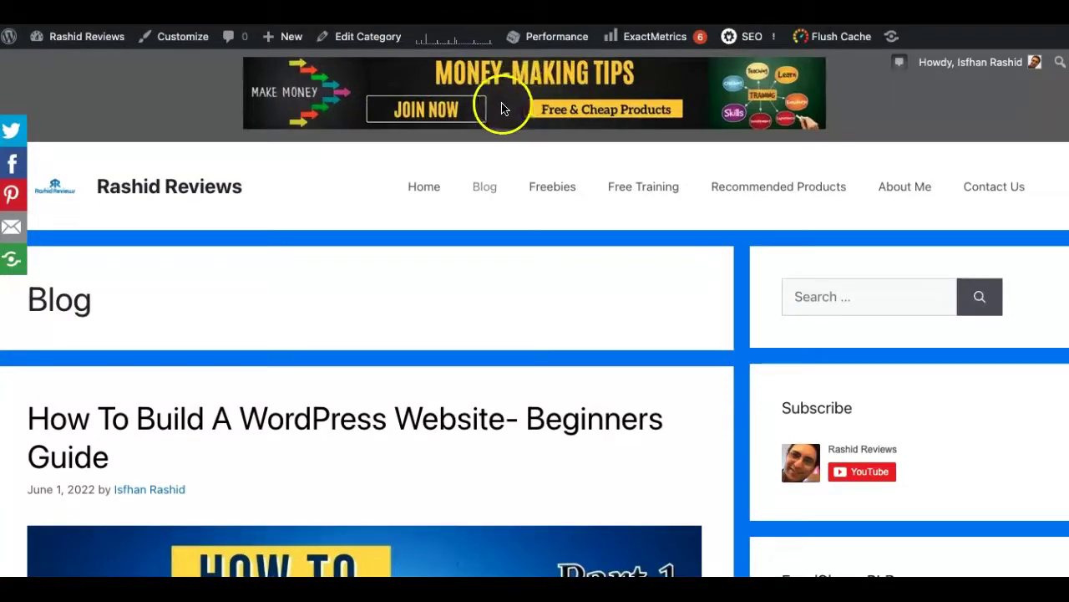
scroll(509, 107, down, 20)
scroll(509, 112, down, 20)
scroll(514, 179, down, 4)
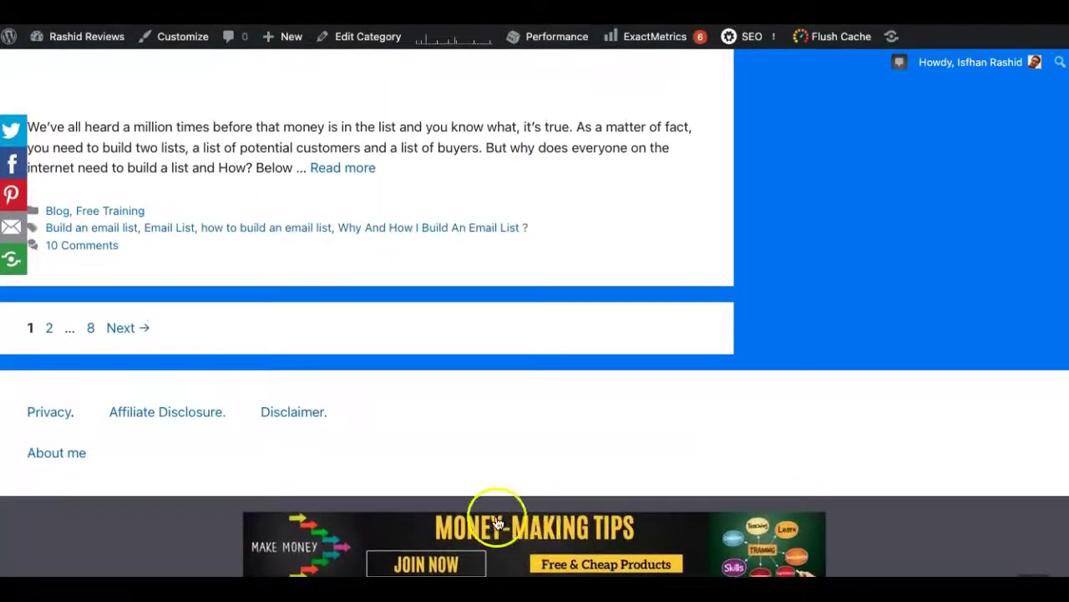
scroll(544, 459, up, 20)
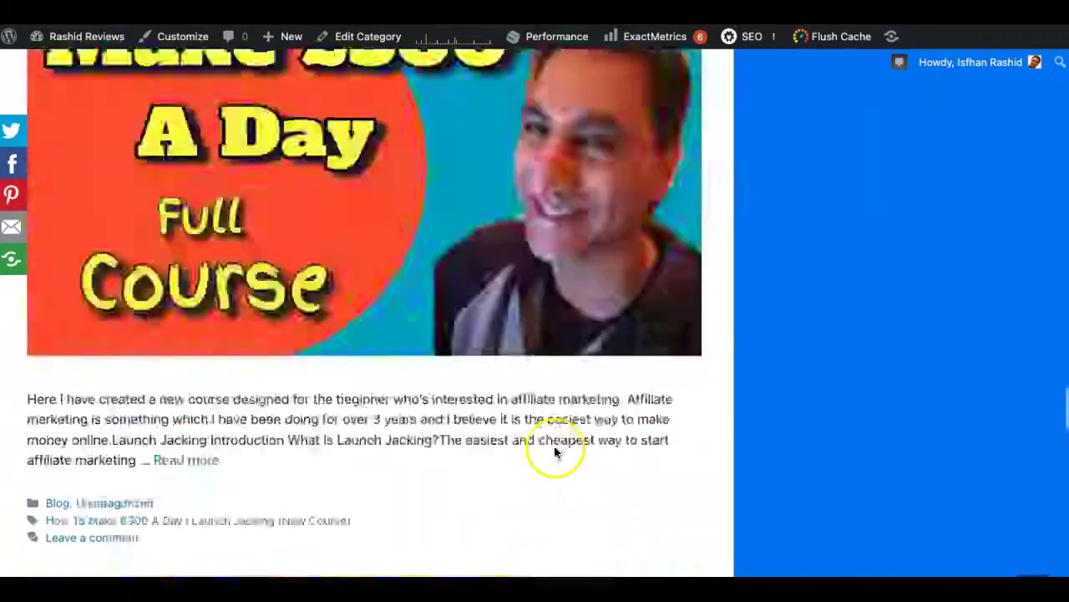
scroll(554, 452, up, 10)
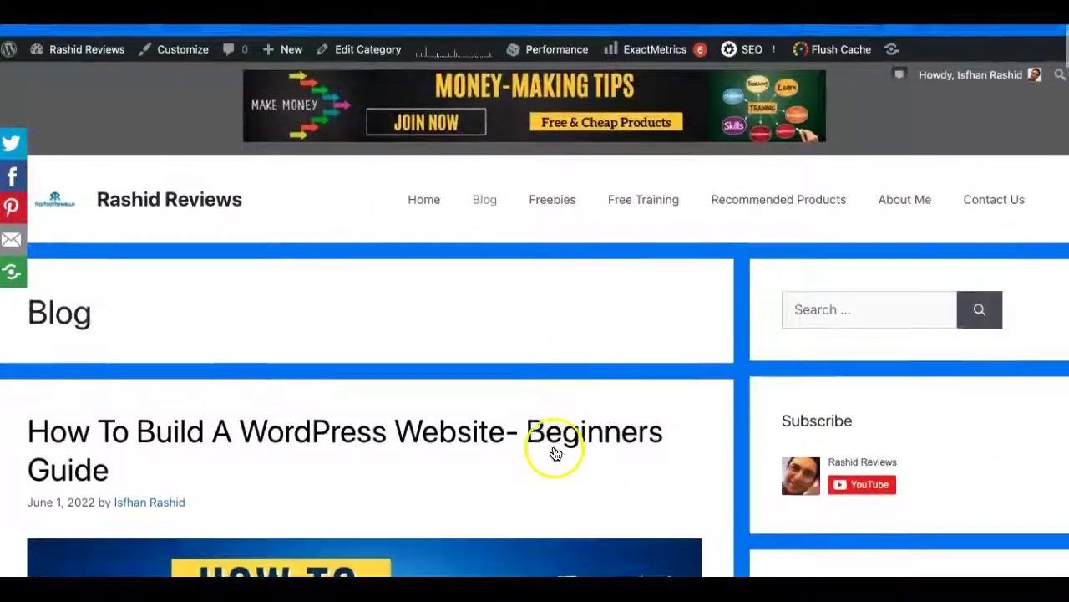
scroll(554, 446, down, 2)
scroll(511, 429, down, 1)
scroll(510, 430, up, 3)
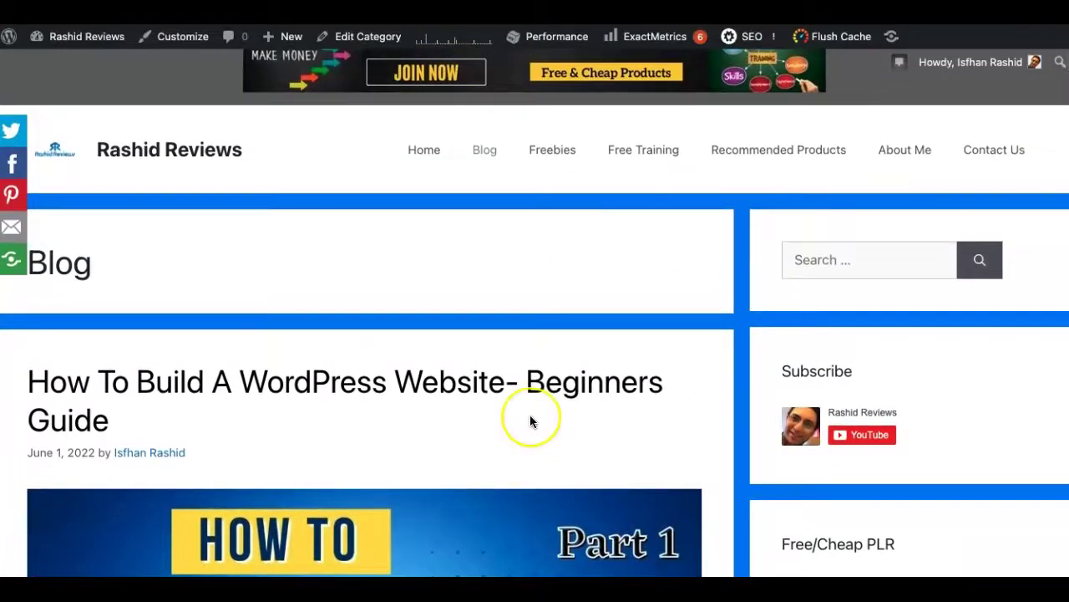
scroll(530, 420, down, 2)
scroll(529, 420, up, 1)
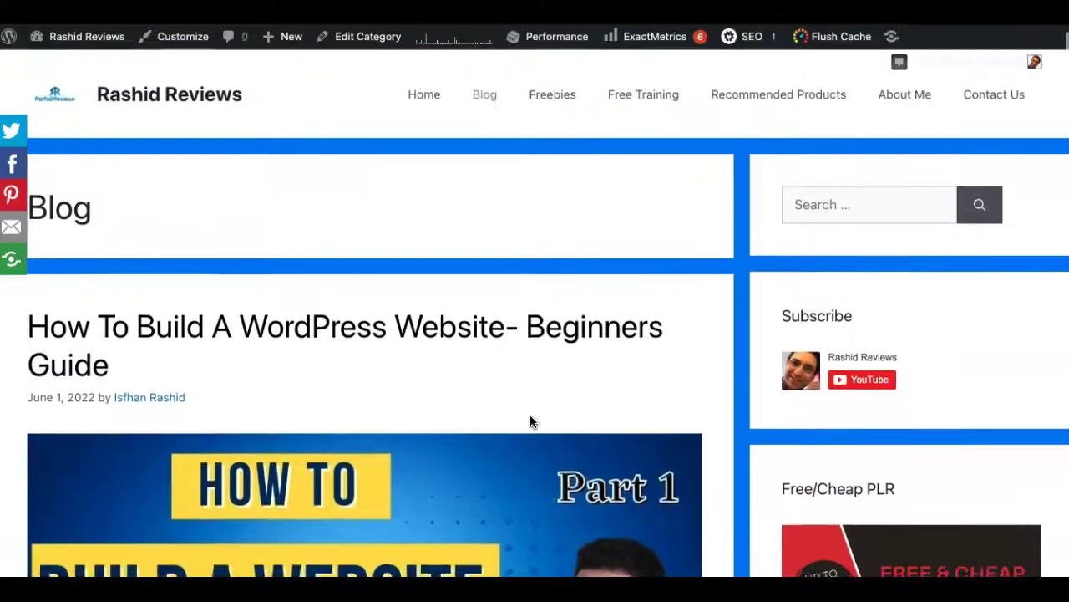
scroll(530, 420, down, 1)
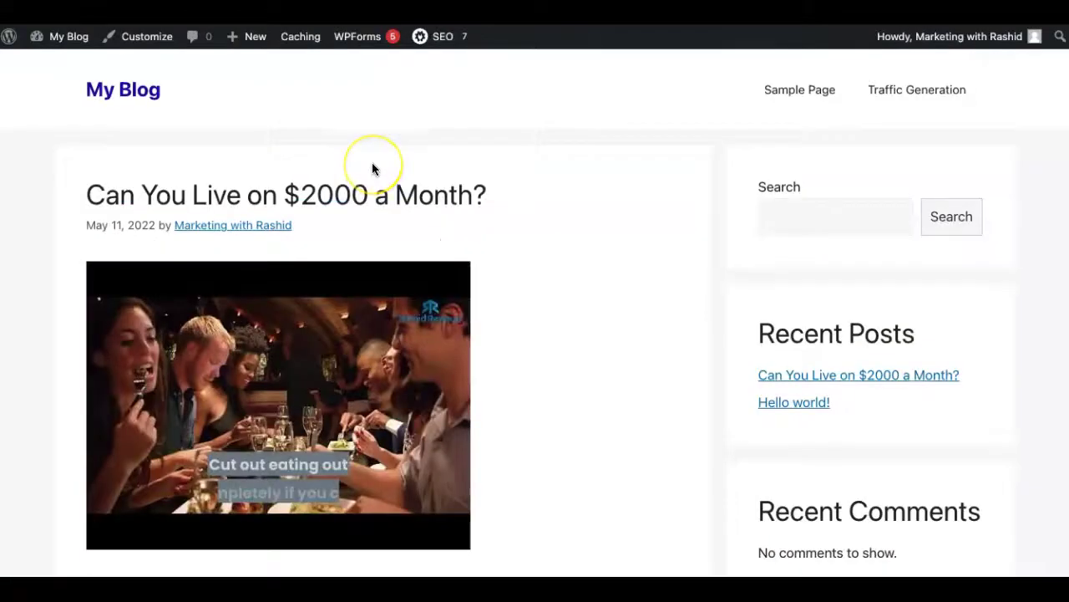
Scroll through the My Blog front page to inspect the $2000-a-month post and current sidebar
scroll(372, 162, down, 3)
scroll(372, 167, down, 2)
scroll(370, 167, up, 5)
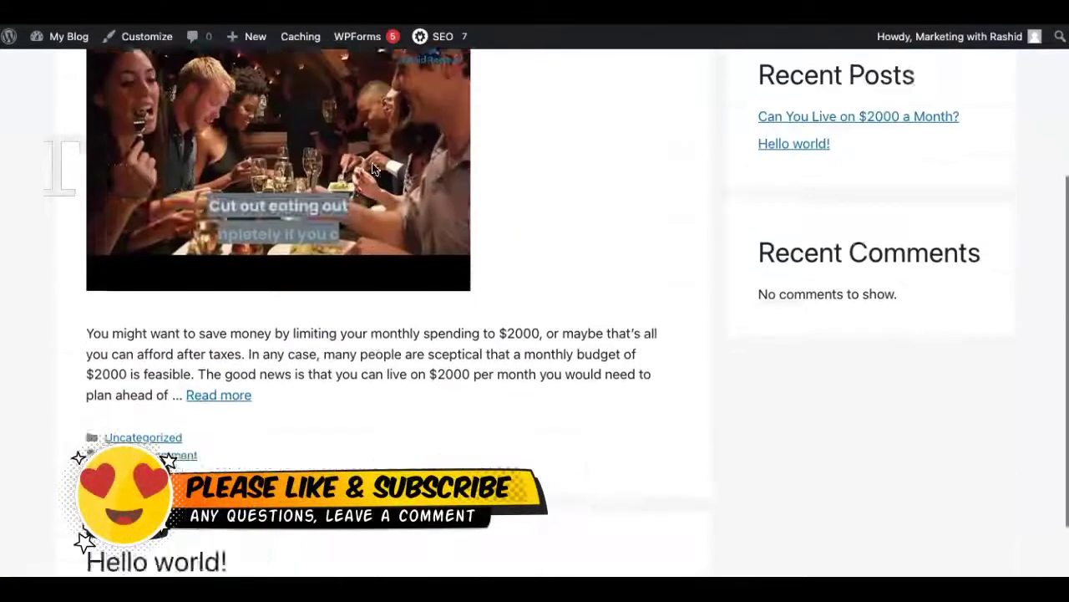
scroll(431, 182, down, 1)
scroll(410, 155, up, 1)
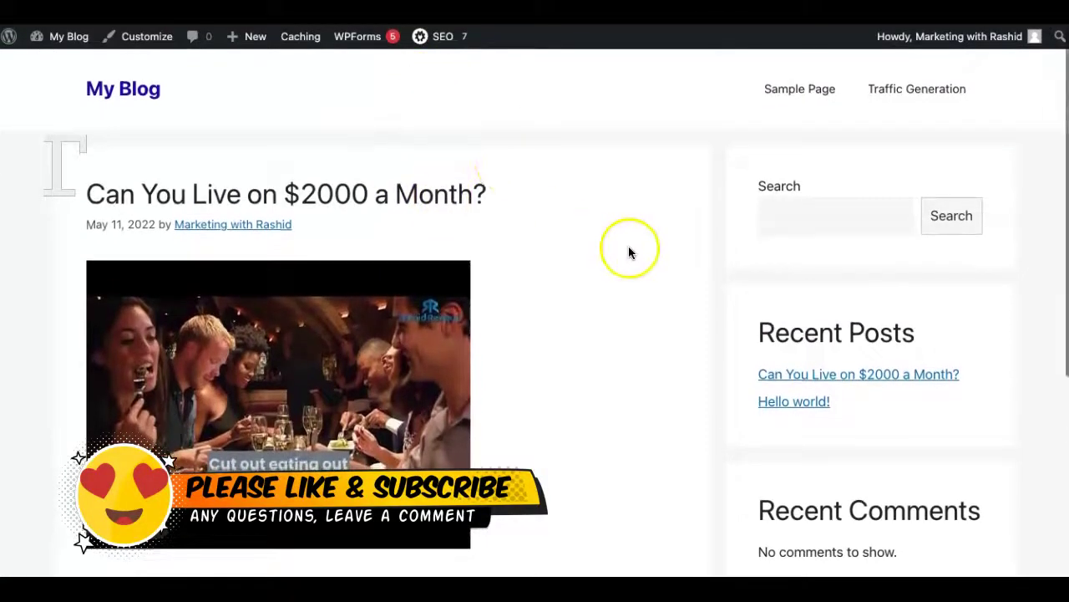
scroll(640, 248, down, 2)
scroll(702, 221, down, 3)
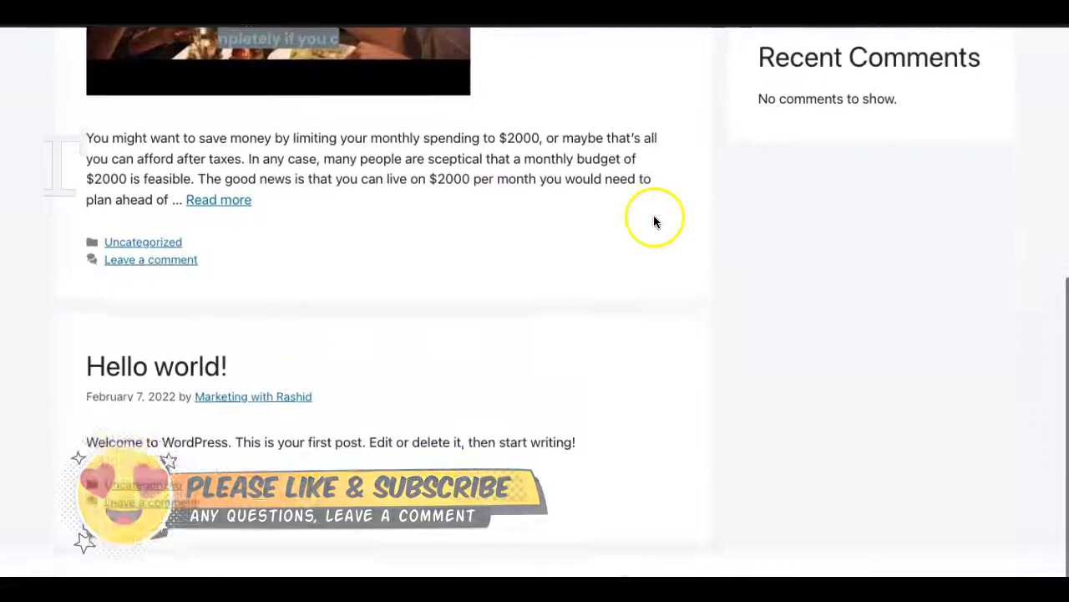
scroll(654, 221, up, 5)
scroll(731, 300, down, 1)
scroll(720, 299, up, 1)
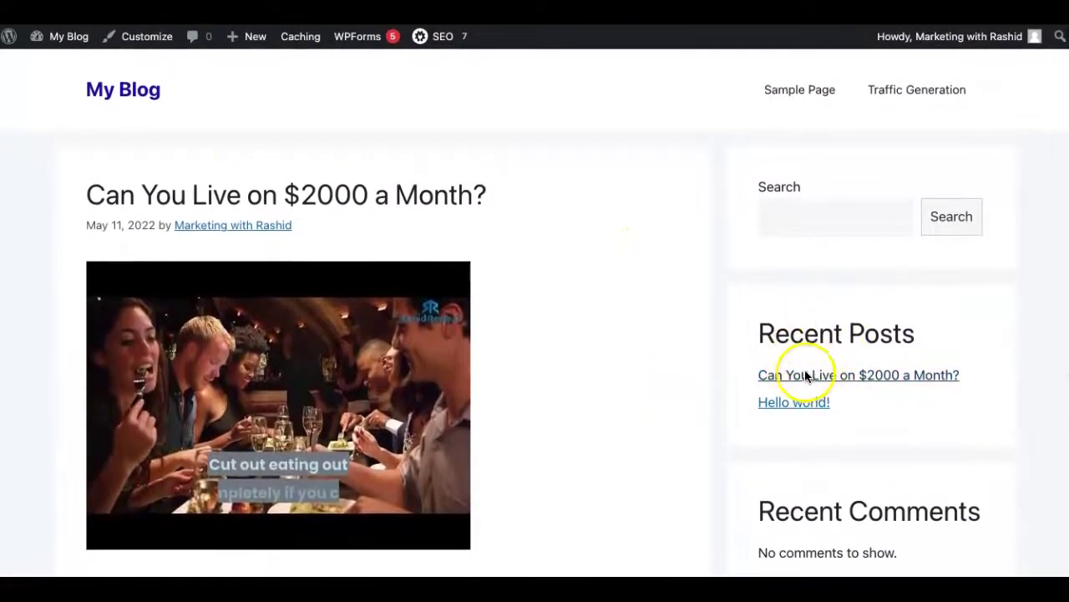
scroll(797, 351, down, 1)
scroll(735, 280, up, 1)
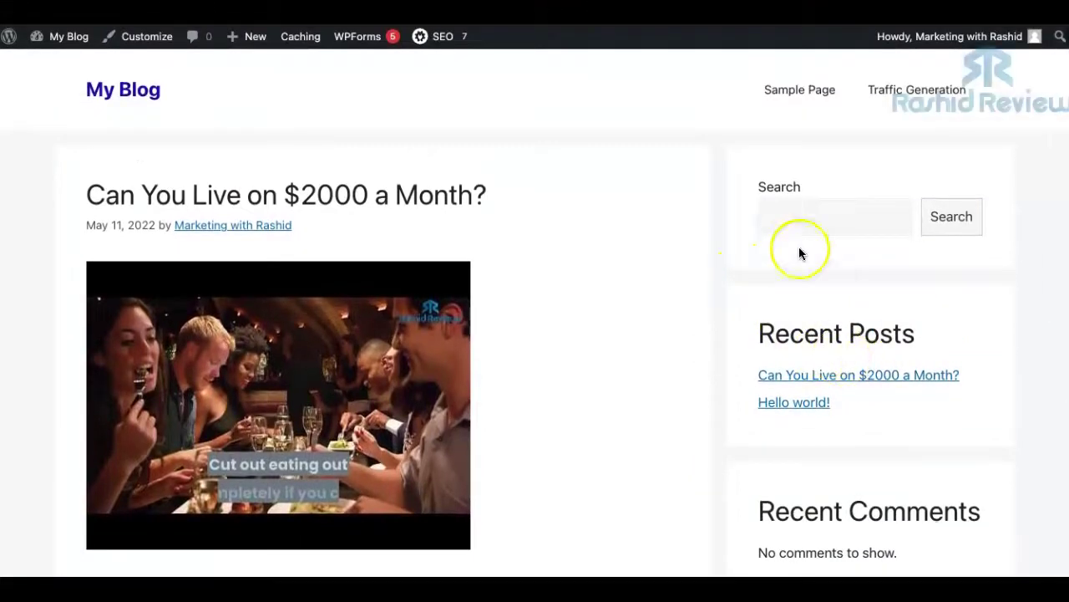
scroll(815, 318, down, 1)
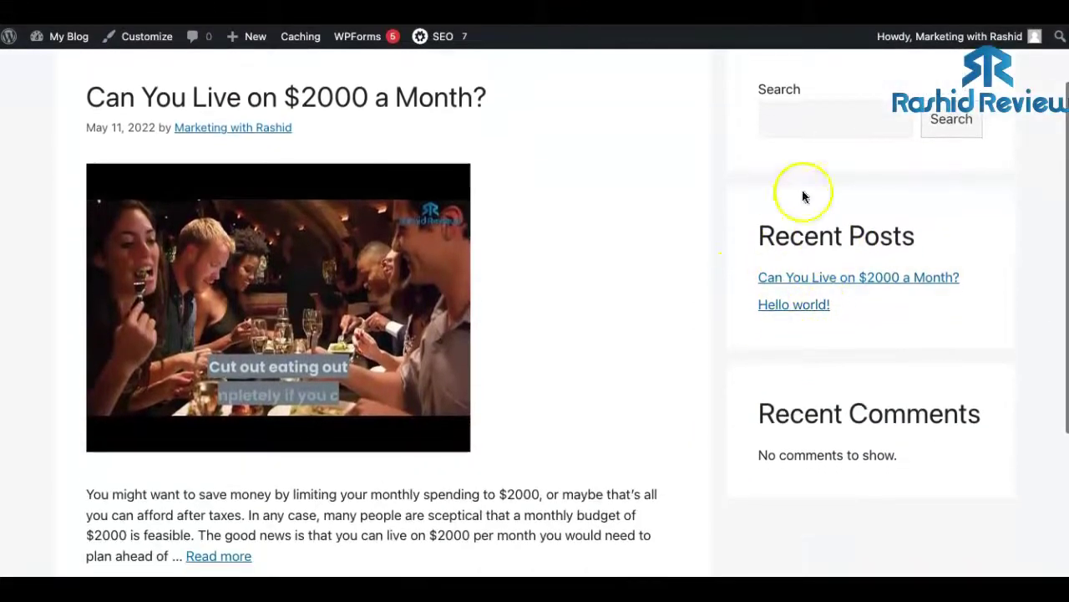
scroll(578, 232, up, 1)
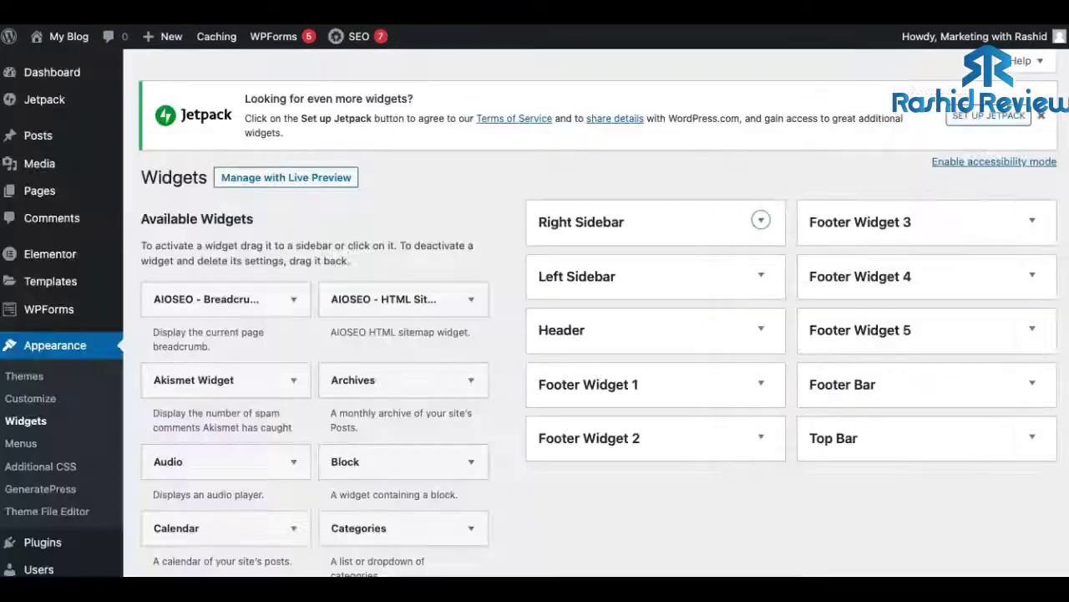
Expand the Right Sidebar area and drag an Image widget in below its first Block widget
mouse_move(64, 77)
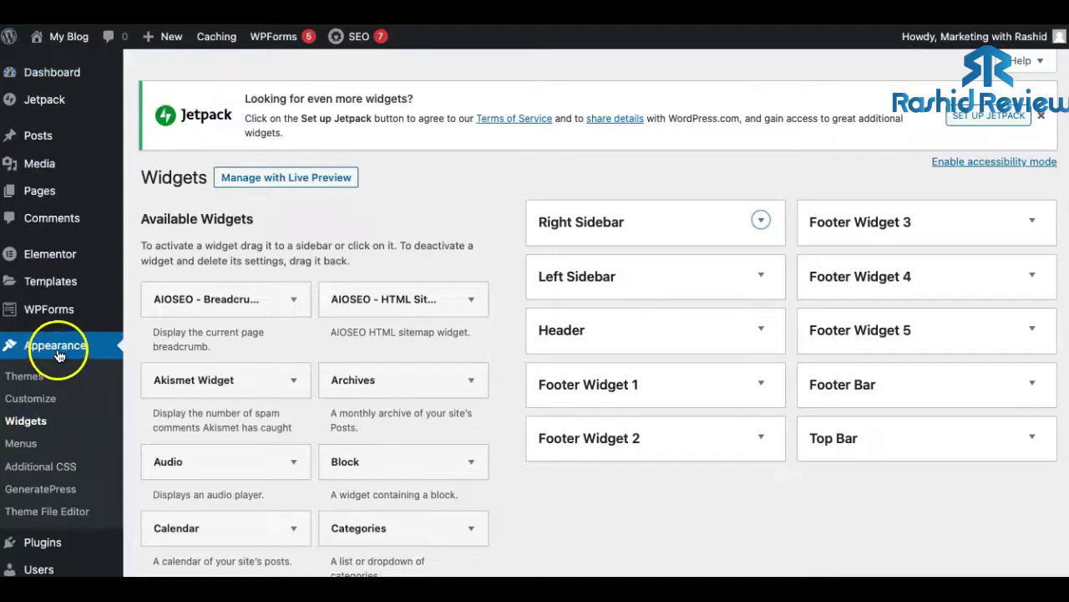
scroll(406, 334, down, 3)
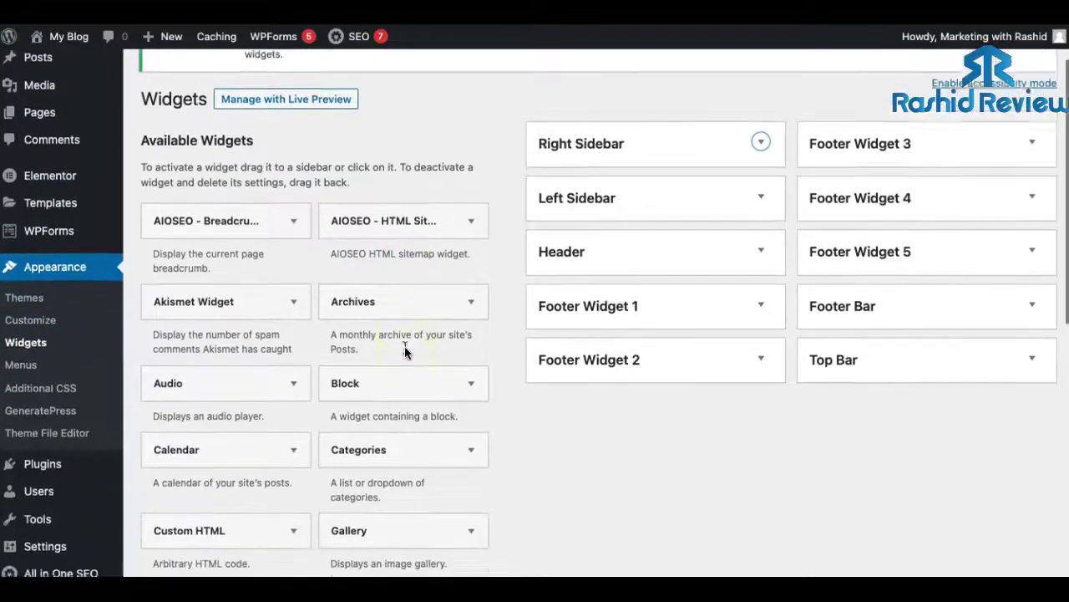
scroll(404, 334, up, 3)
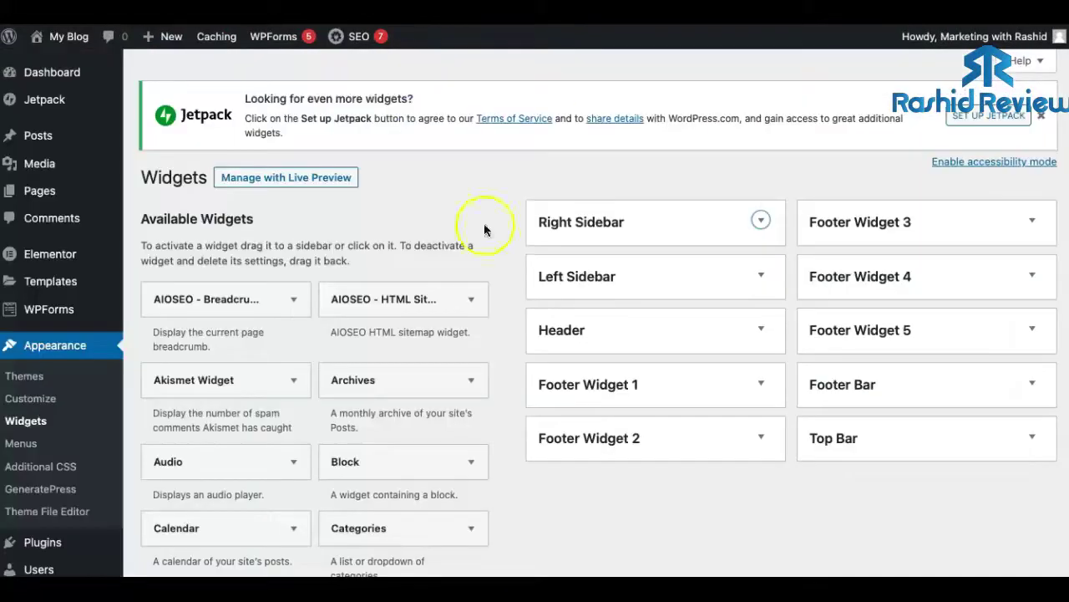
click(761, 221)
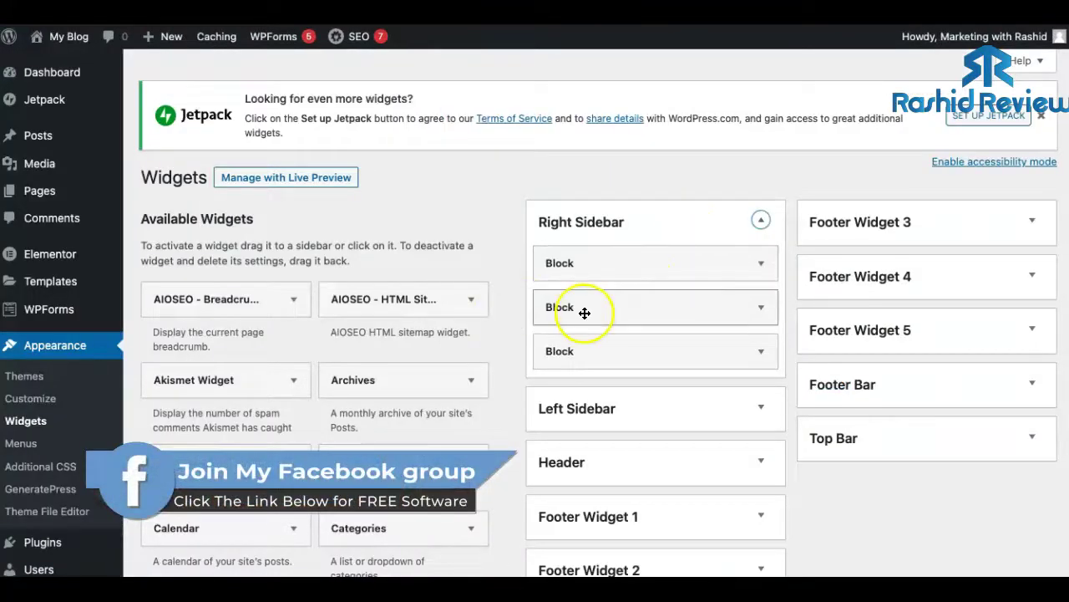
scroll(537, 323, down, 3)
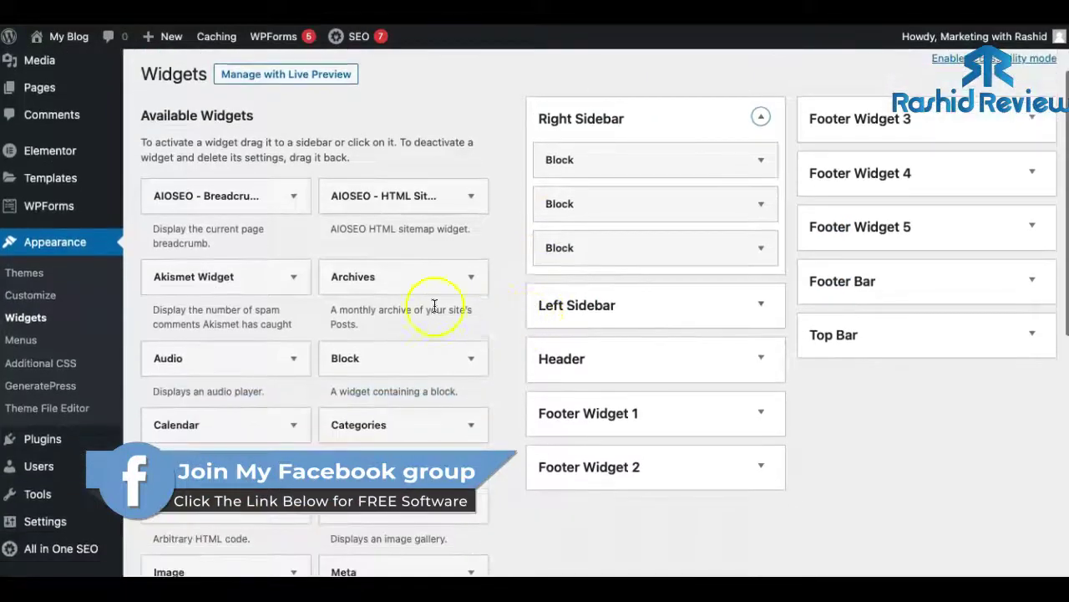
scroll(443, 305, down, 2)
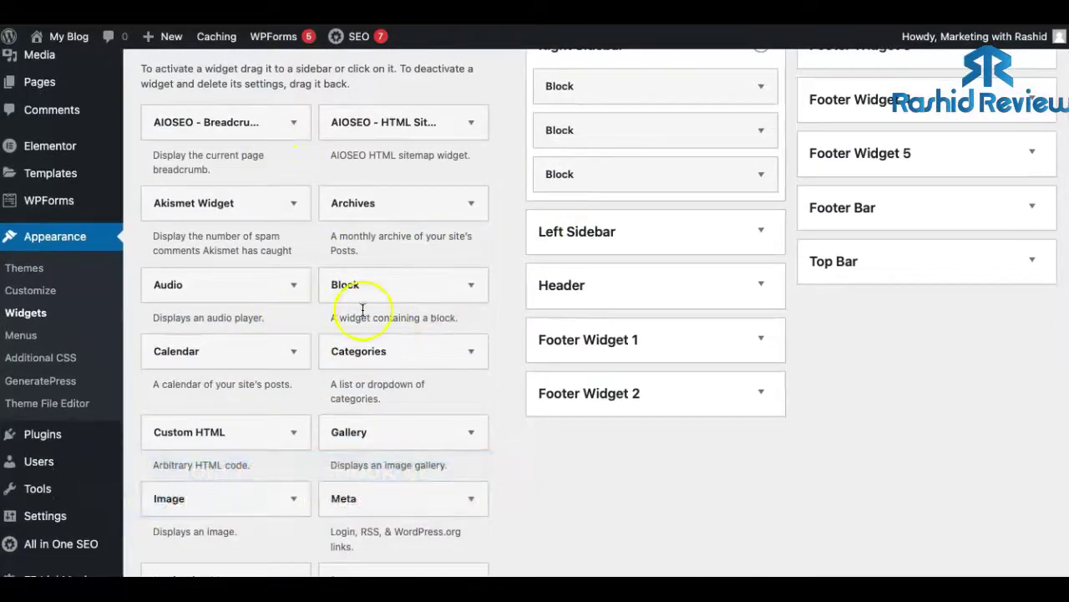
scroll(338, 320, down, 1)
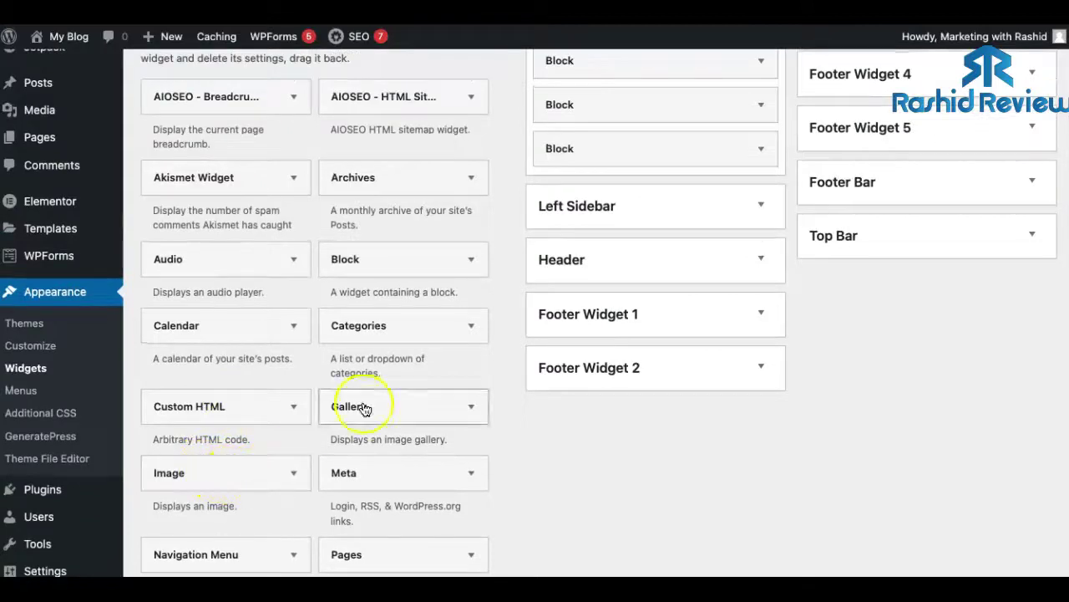
drag(232, 483, 614, 202)
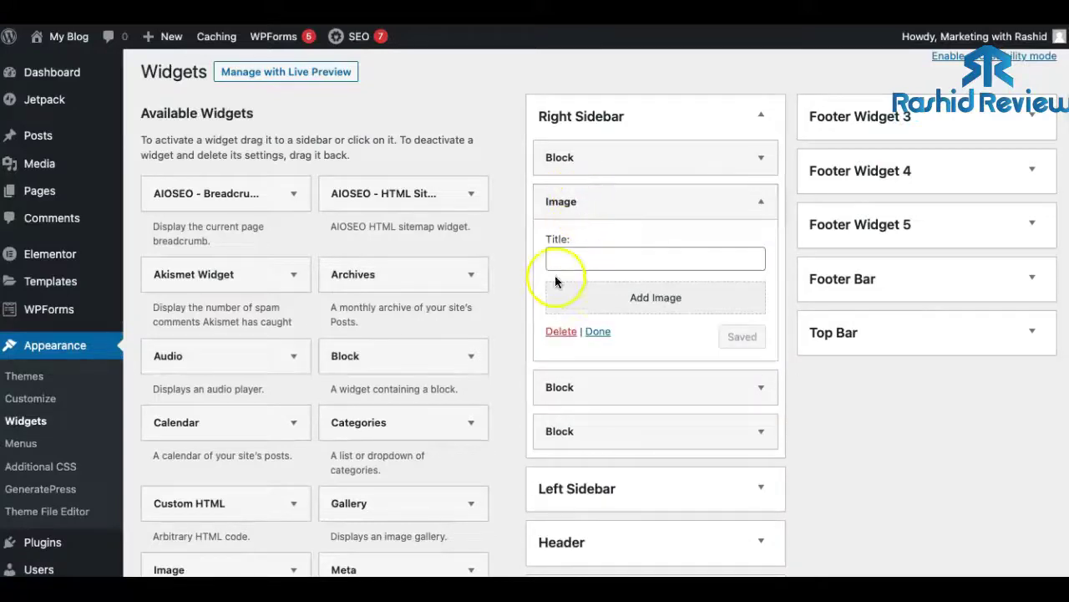
Open the new Image widget's Media Library picker, then go to Canva's home page
click(644, 301)
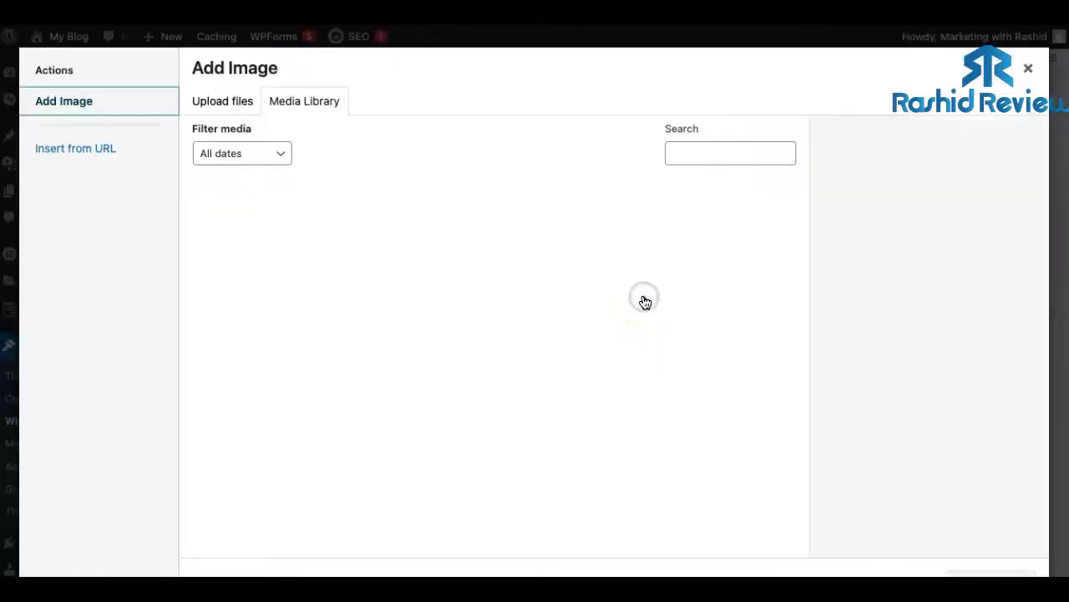
scroll(520, 326, down, 3)
scroll(509, 317, up, 3)
scroll(535, 267, down, 2)
scroll(539, 274, up, 2)
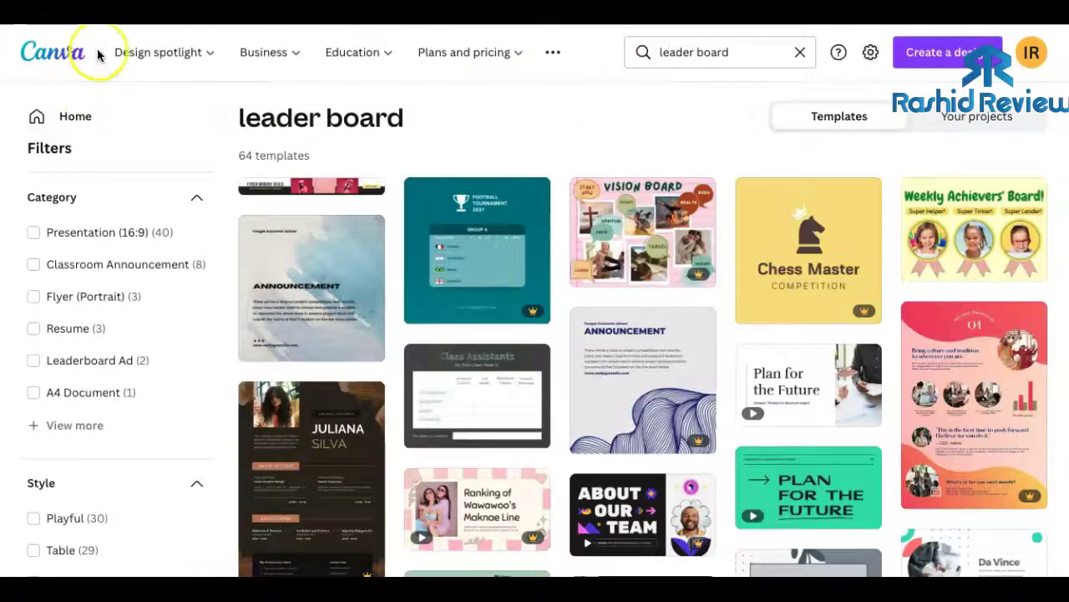
click(98, 54)
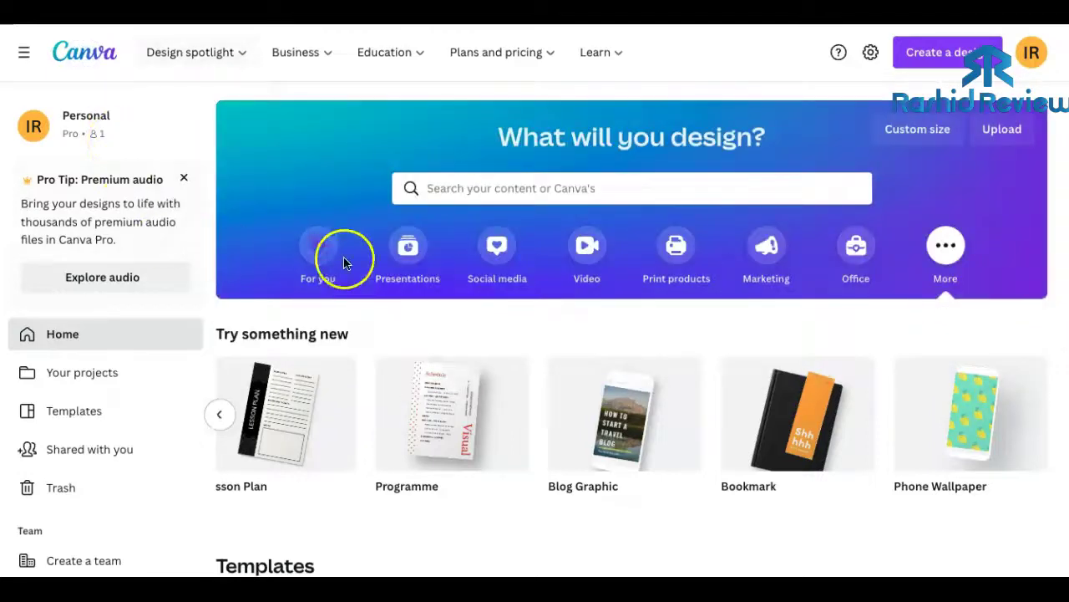
Search Canva's templates for 'banner'
scroll(382, 258, down, 2)
scroll(388, 264, up, 2)
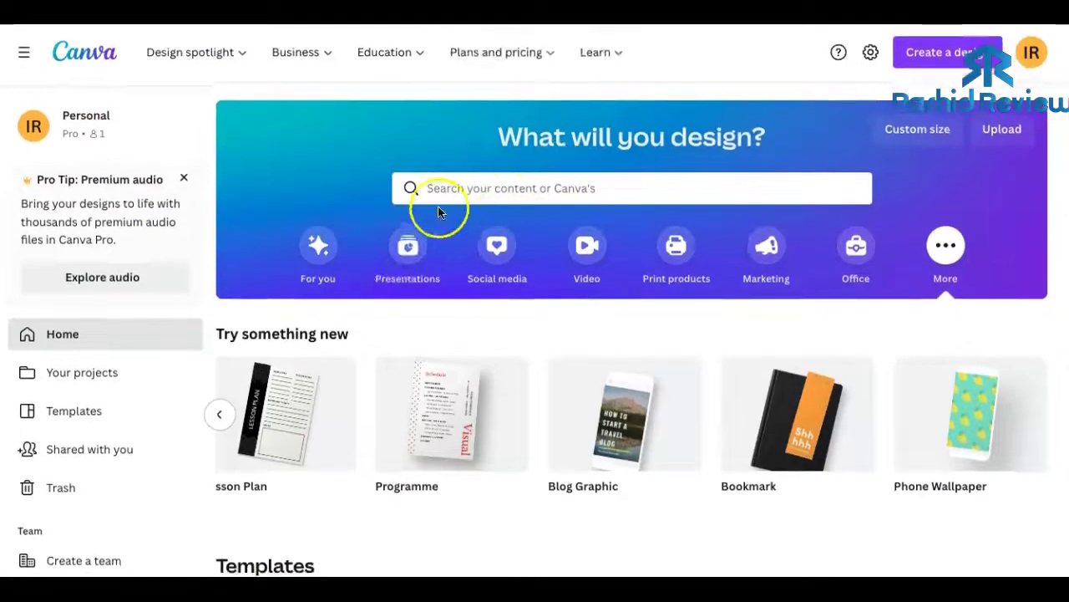
click(460, 186)
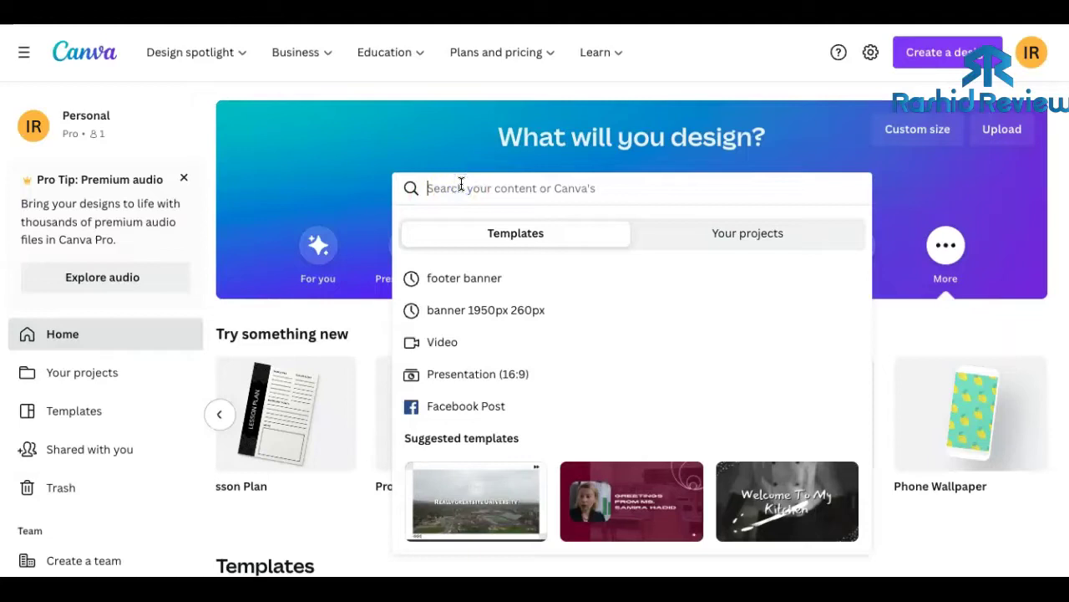
text(banner)
key(Return)
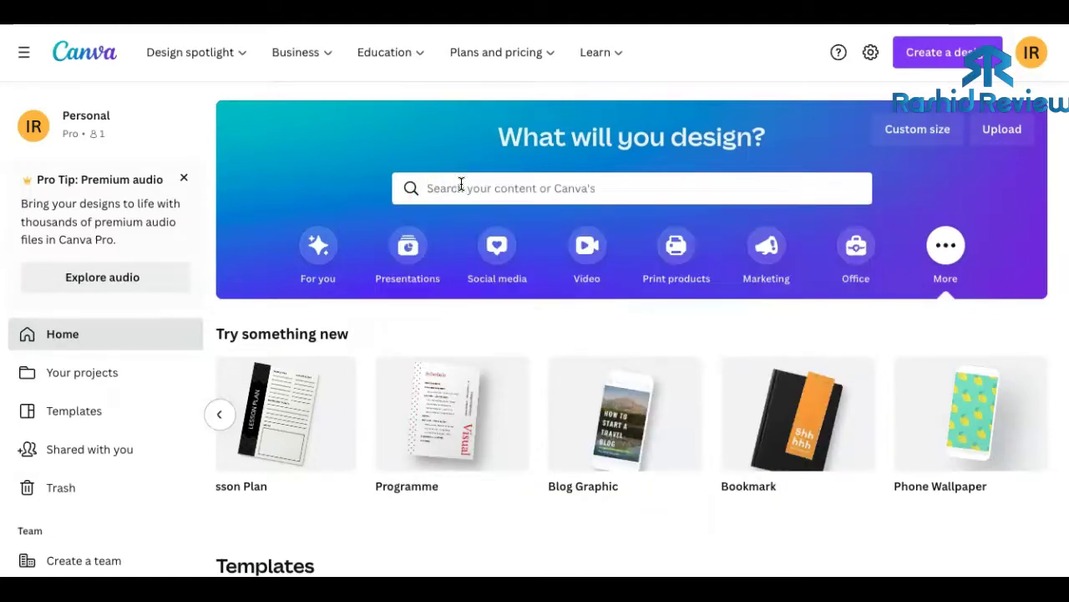
Browse the banner results and open the Blue and Red Games Store Landscape Banner template
scroll(489, 285, down, 1)
scroll(489, 285, down, 6)
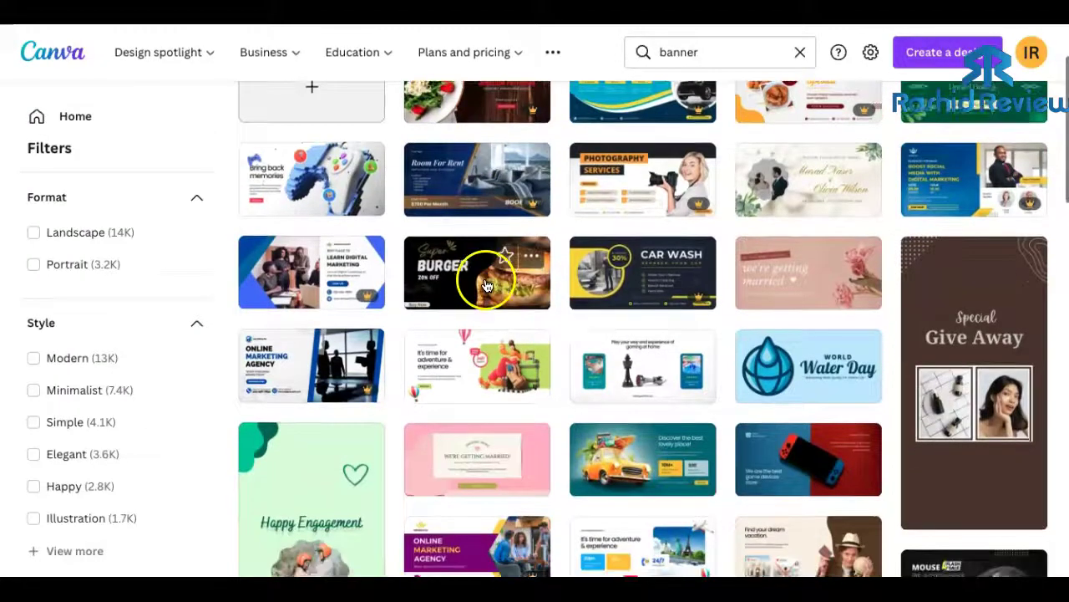
scroll(485, 282, up, 8)
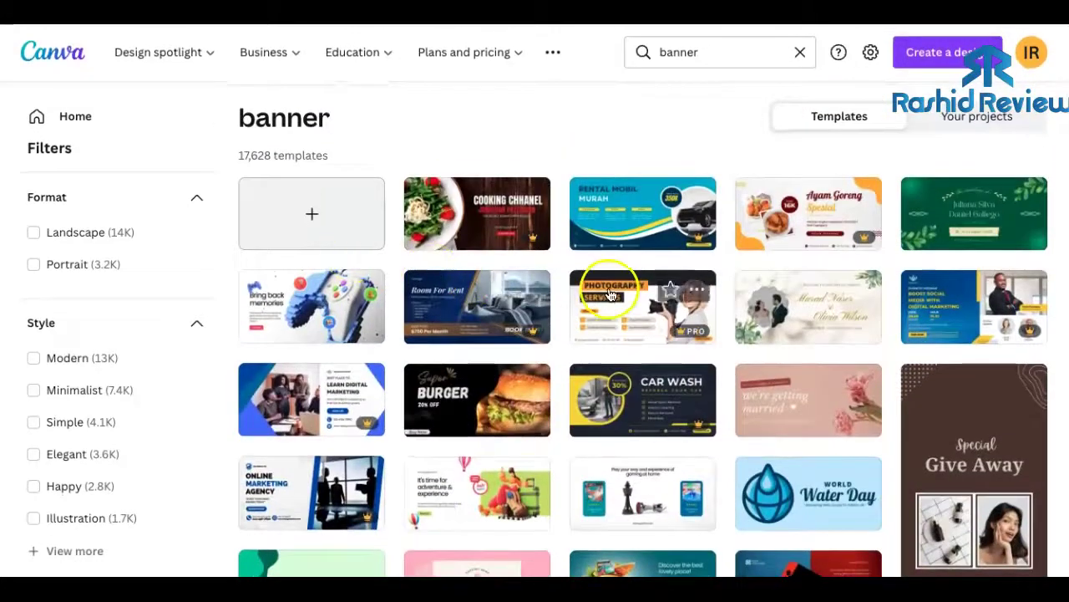
scroll(609, 286, down, 2)
scroll(635, 271, up, 1)
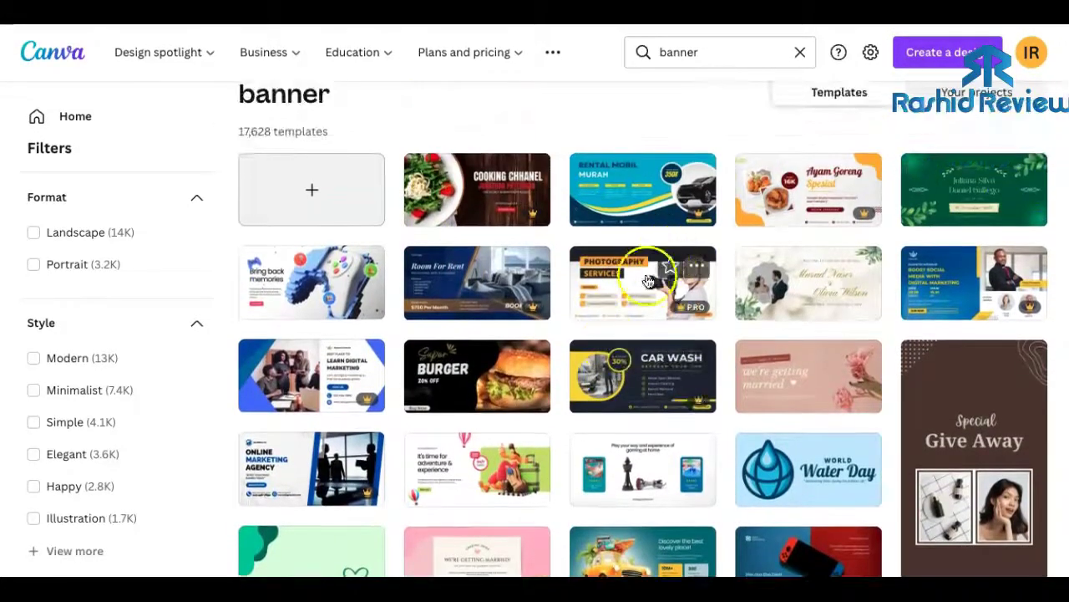
scroll(561, 294, down, 5)
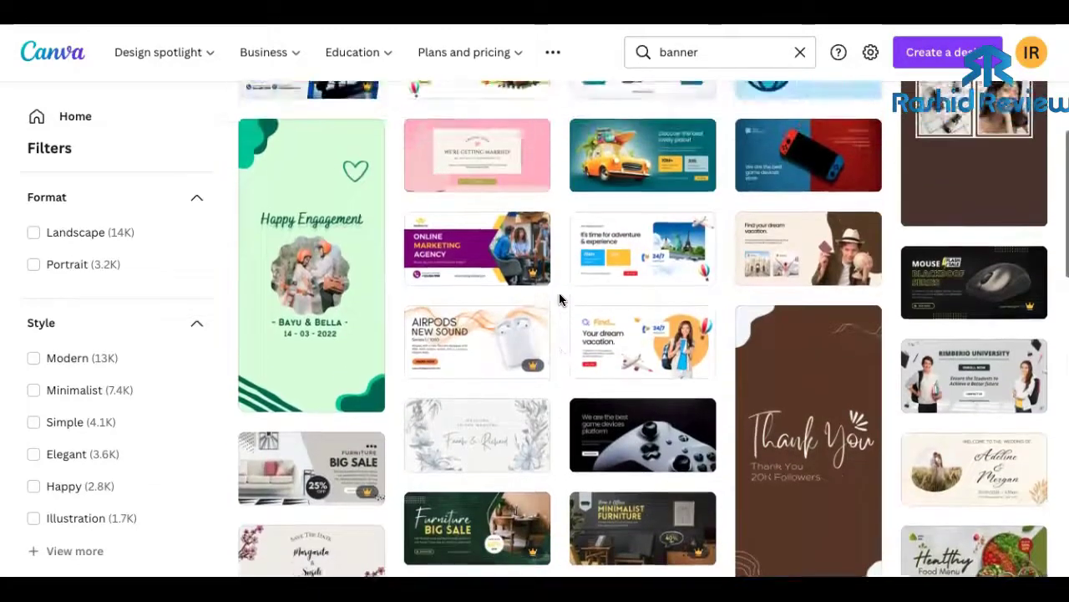
scroll(559, 299, up, 1)
click(785, 198)
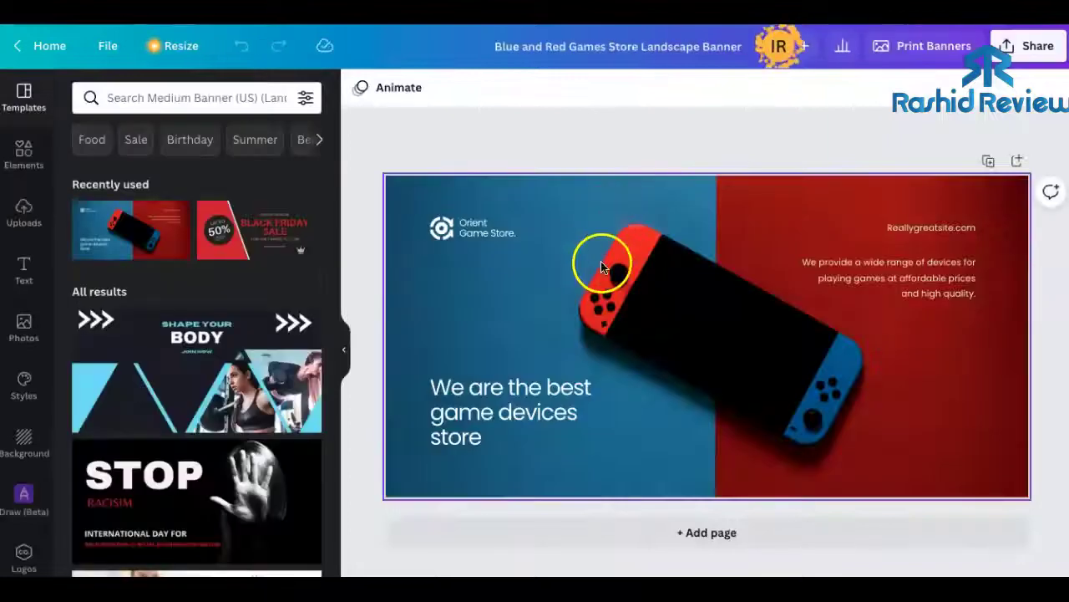
Retype the headline as 'How to Build A list', enlarge it, and set Poppins ExtraBold
double_click(497, 391)
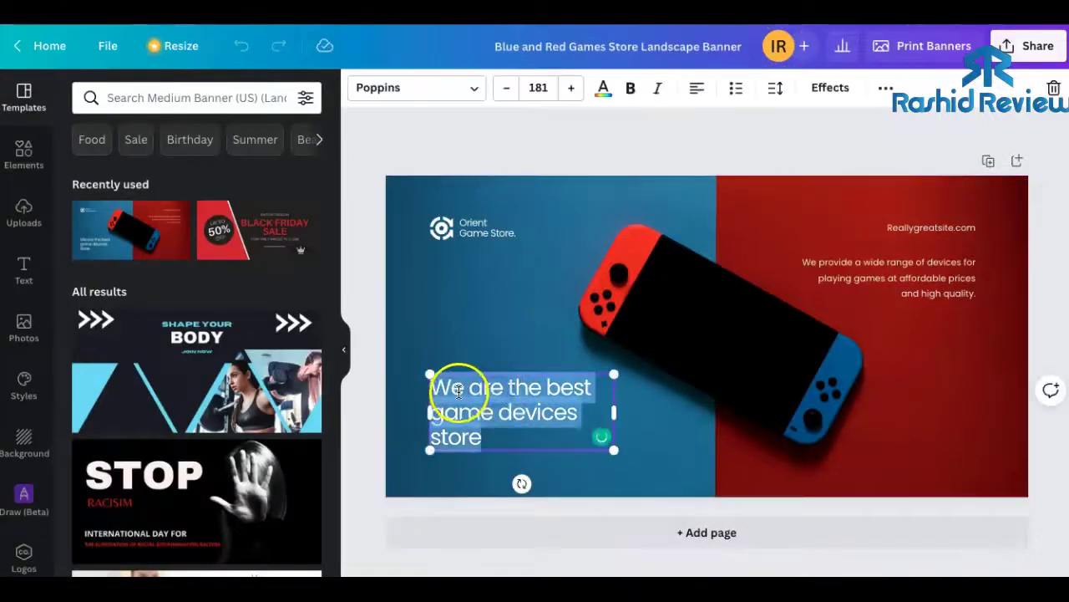
text(How to Build A lis)
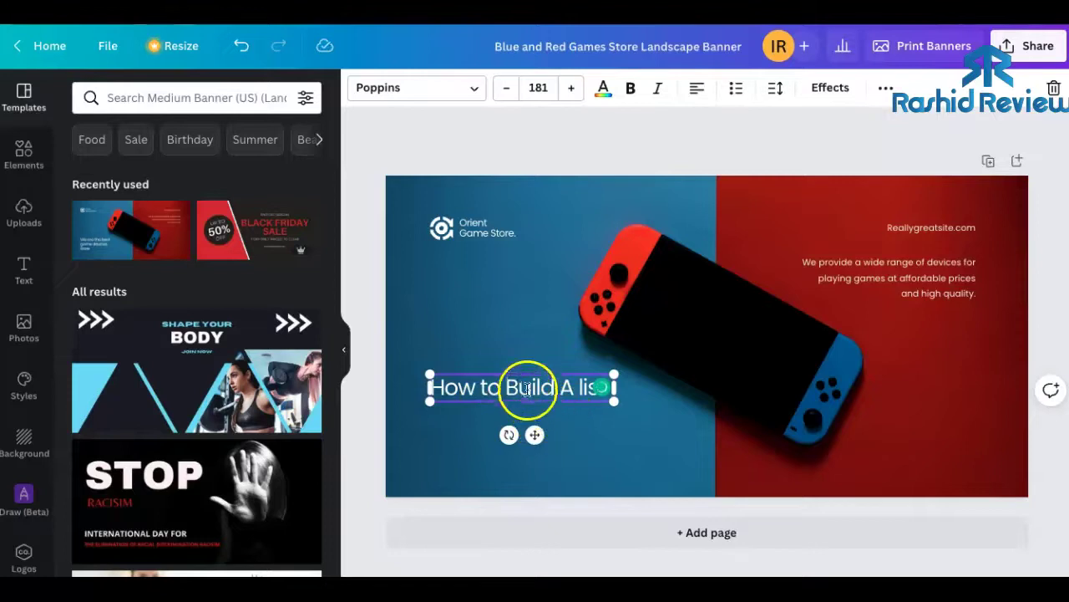
drag(616, 404, 654, 420)
click(449, 87)
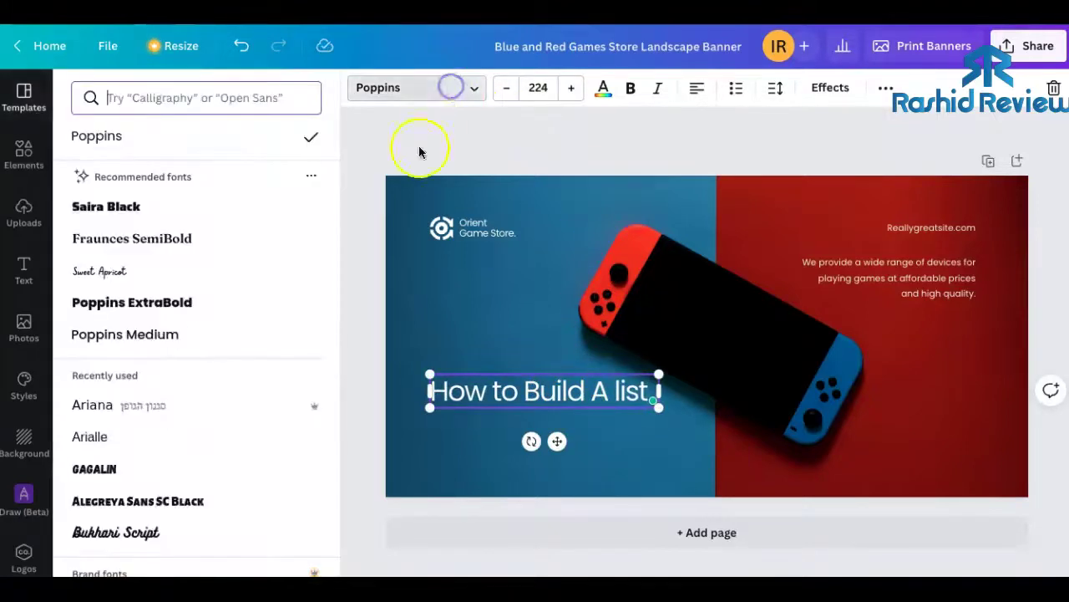
click(144, 303)
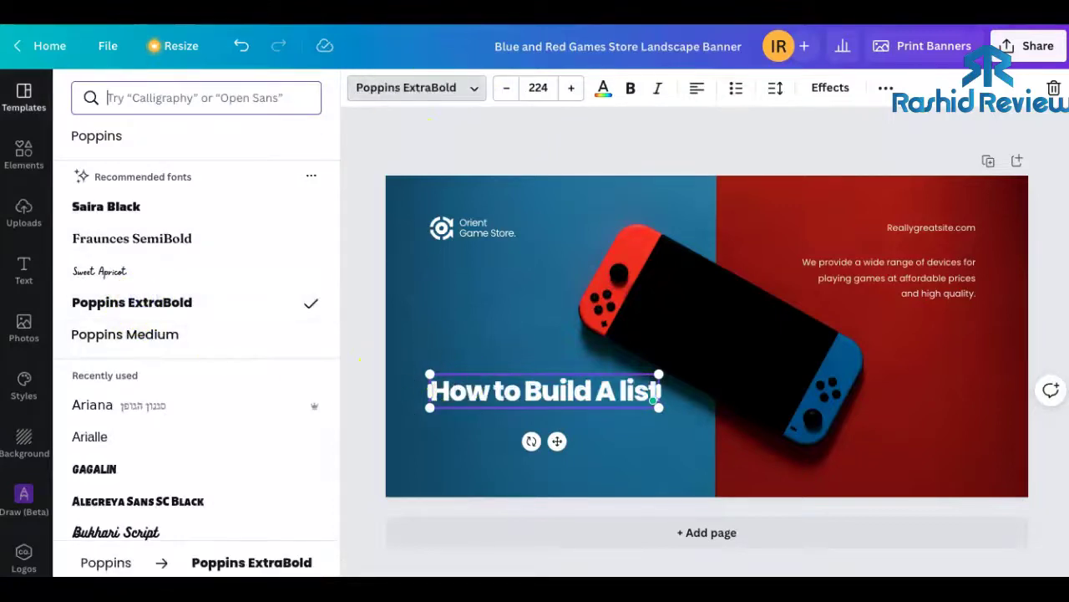
Make the headline text white after trying dark red, purple and blue
click(603, 90)
click(174, 325)
click(301, 445)
click(262, 492)
click(304, 403)
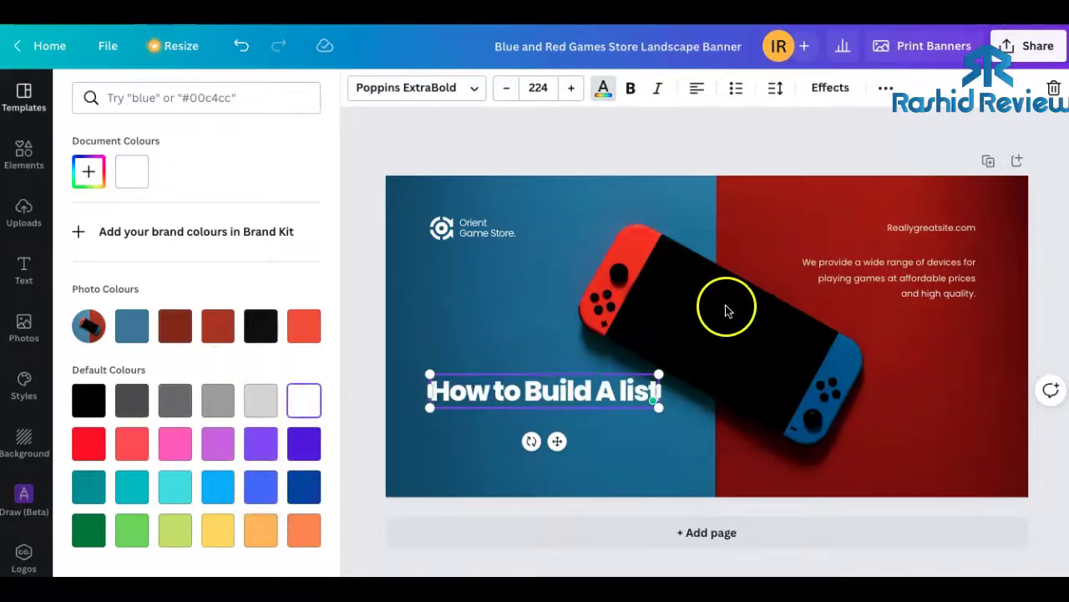
click(689, 314)
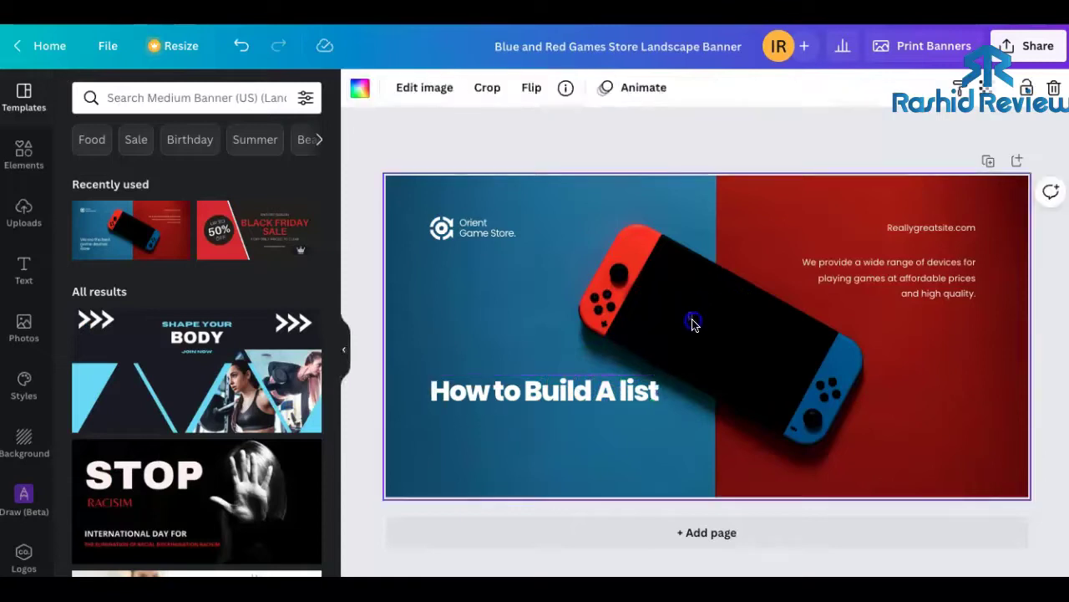
Select the banner's background photo and apply the recent Black Friday template, dismissing the add-page prompt
click(691, 322)
drag(706, 329, 662, 299)
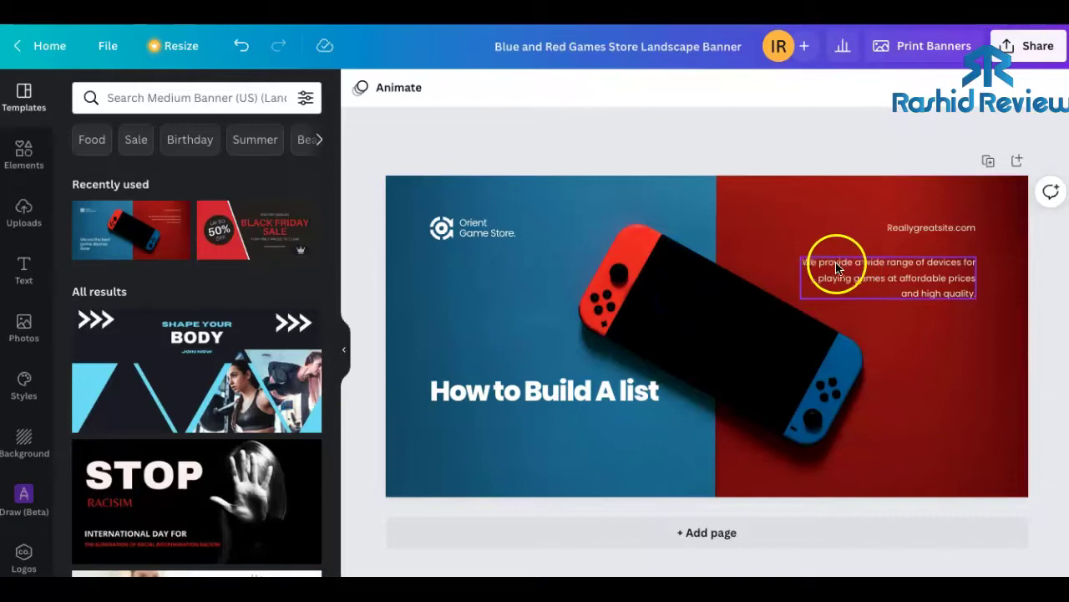
click(454, 293)
click(276, 219)
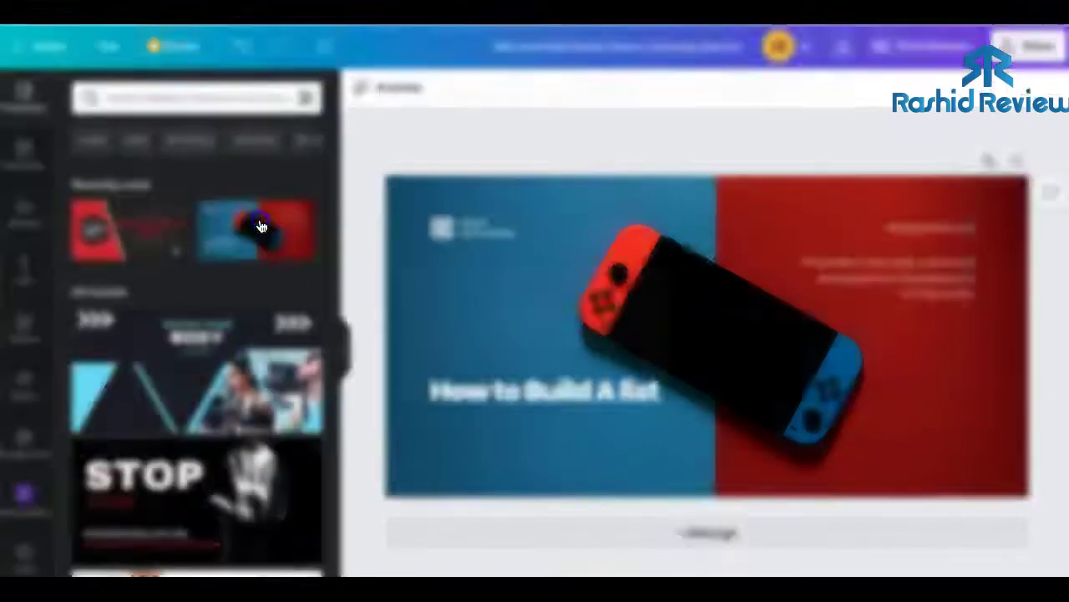
click(714, 254)
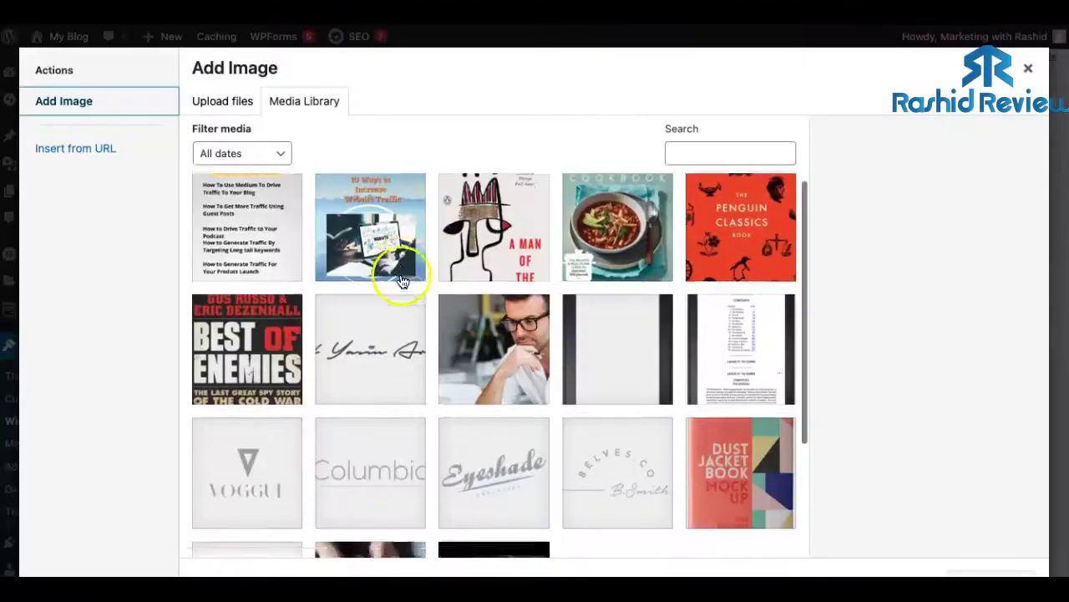
Add the photo of hands holding money from the Media Library to the sidebar Image widget
scroll(401, 276, down, 3)
scroll(385, 254, up, 2)
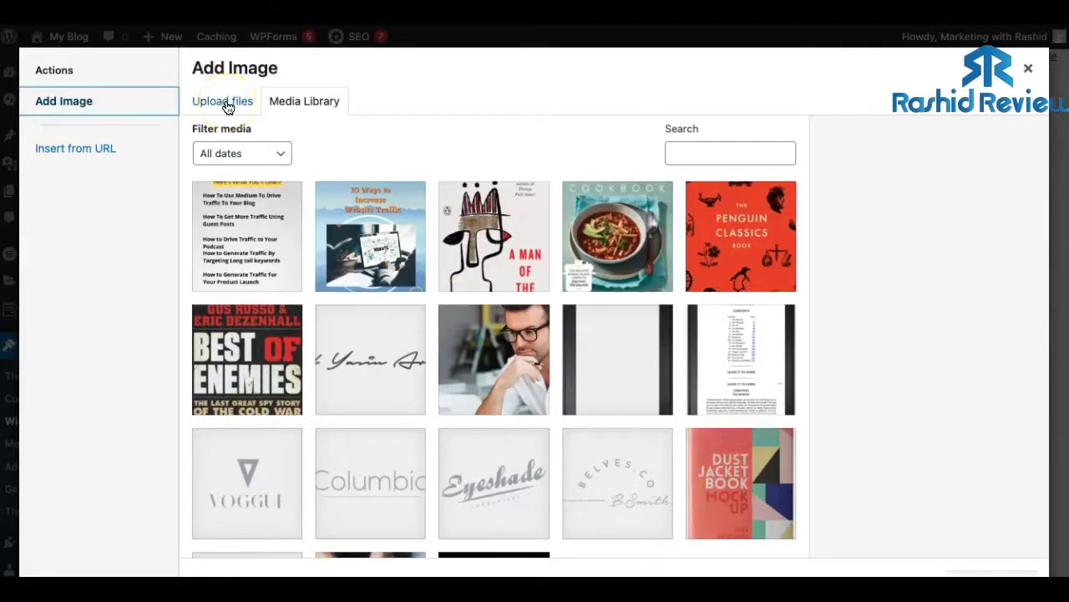
scroll(462, 292, down, 3)
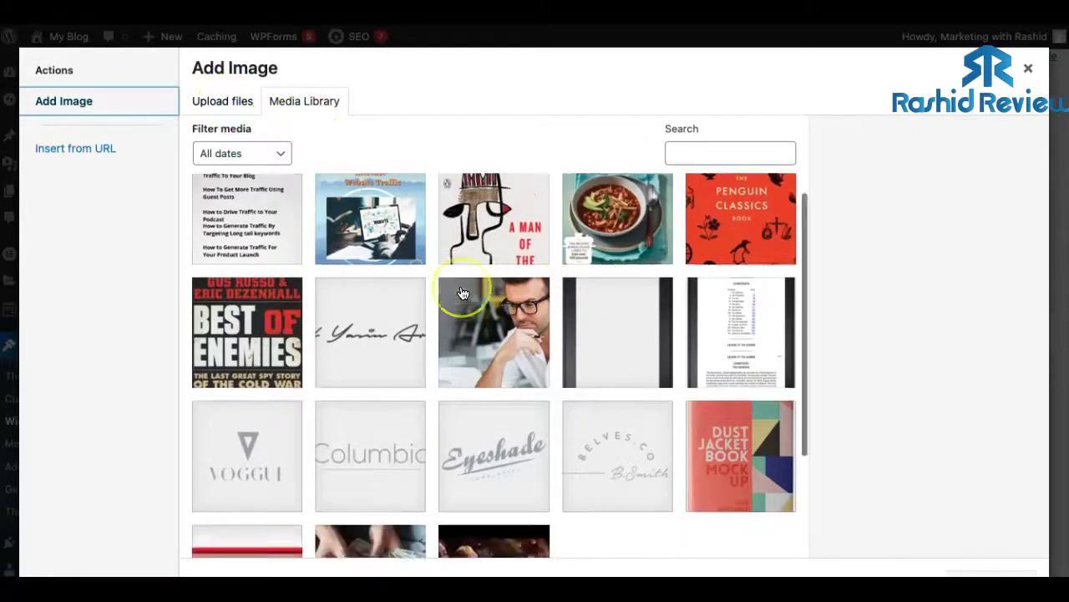
scroll(313, 296, up, 2)
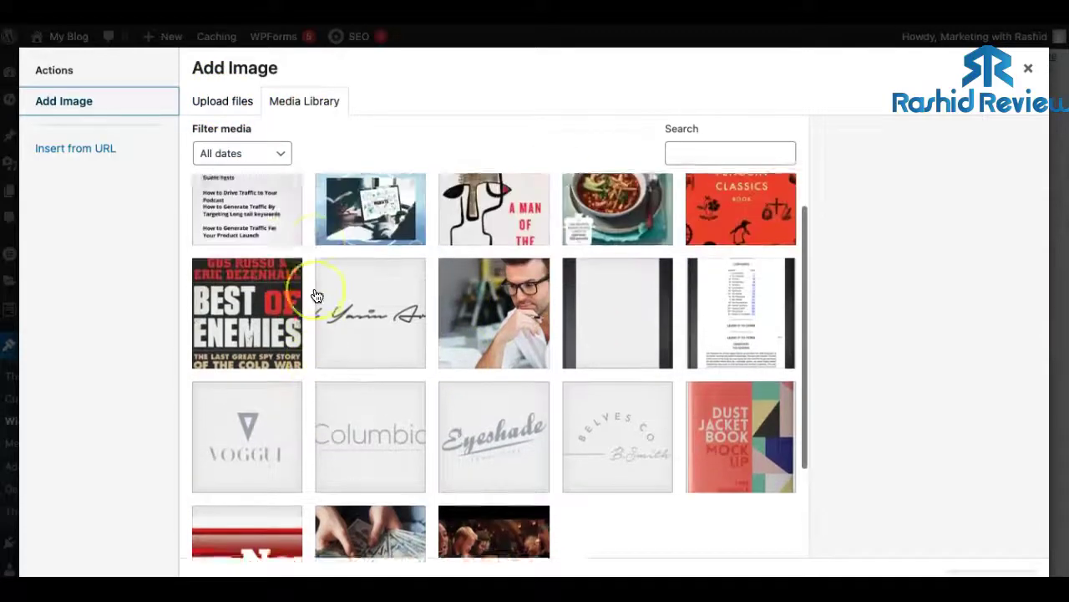
scroll(365, 407, down, 2)
click(365, 407)
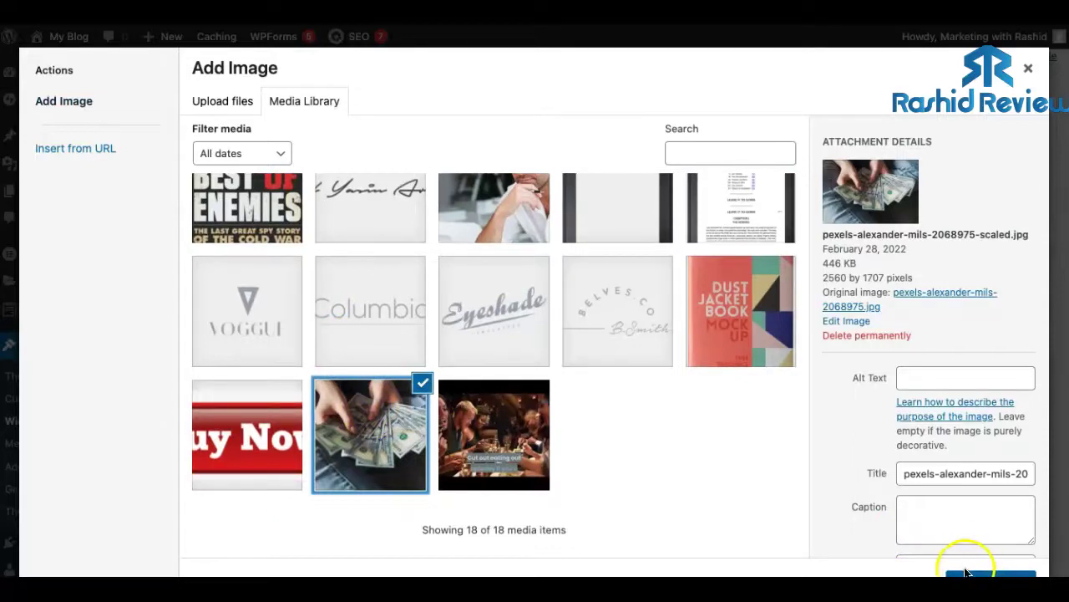
click(991, 575)
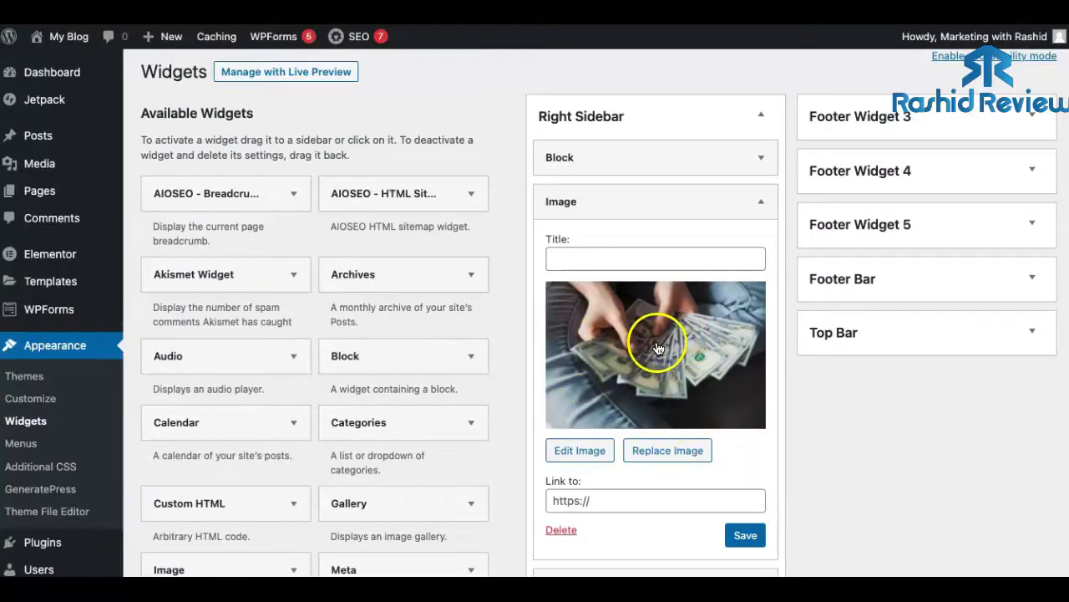
click(593, 500)
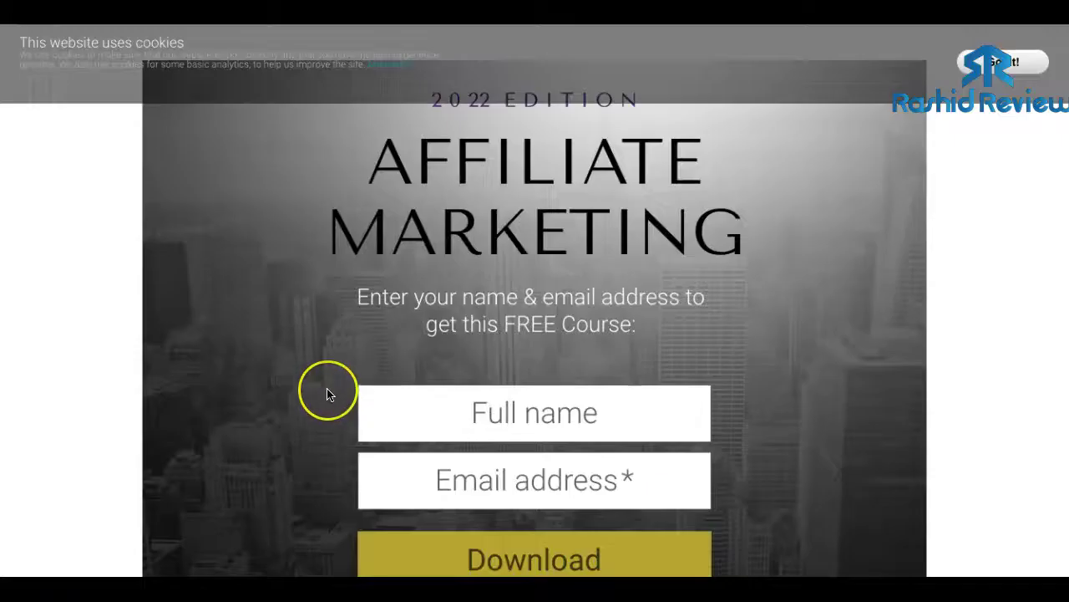
Copy the GetResponse Affiliate Marketing landing page's URL from the address bar
scroll(326, 391, down, 2)
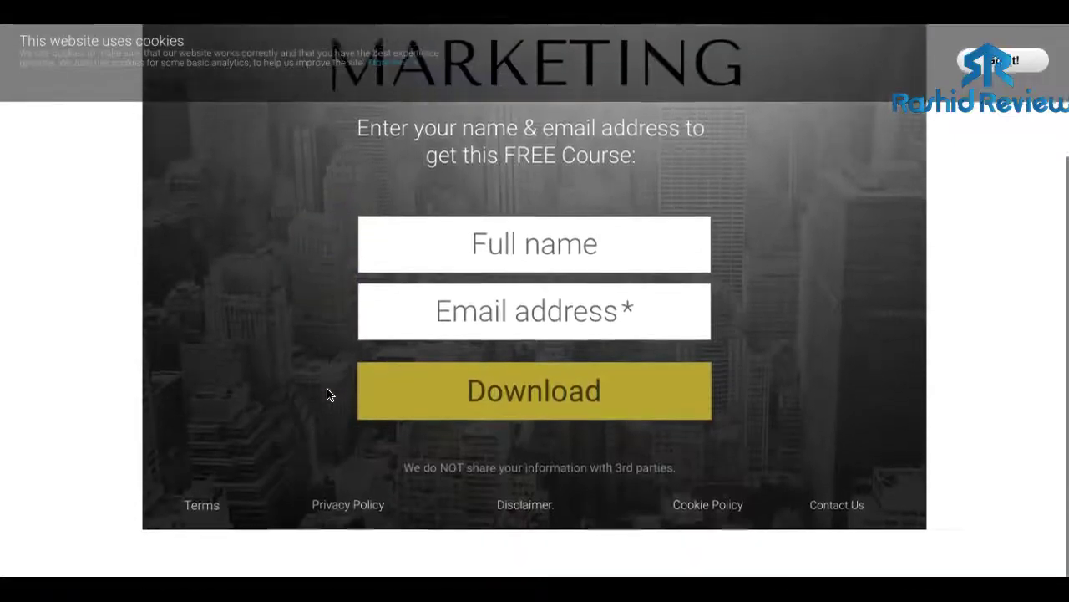
scroll(327, 393, up, 2)
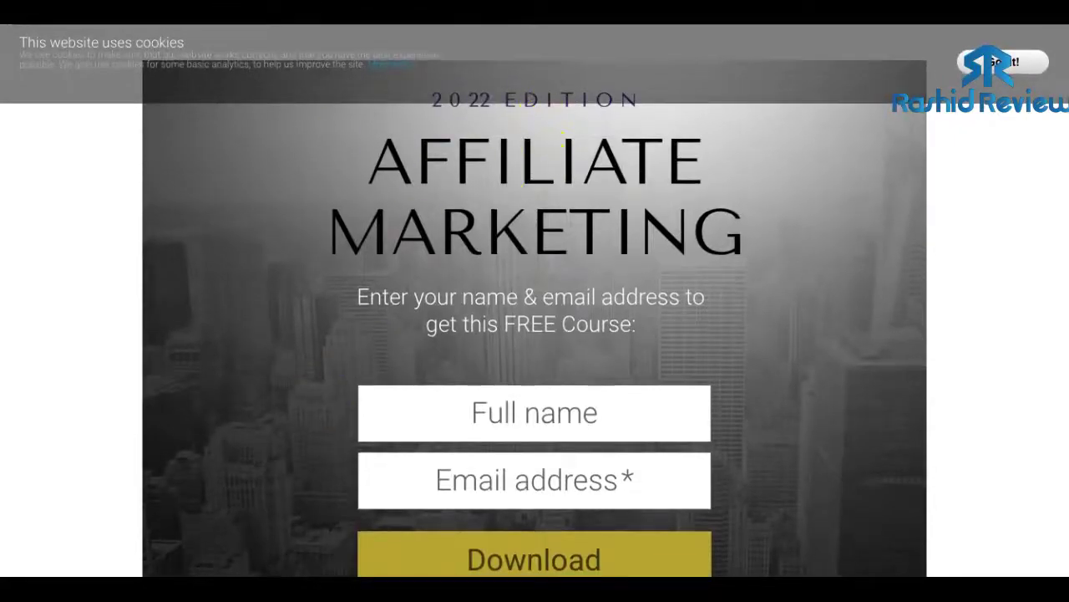
right_click(214, 25)
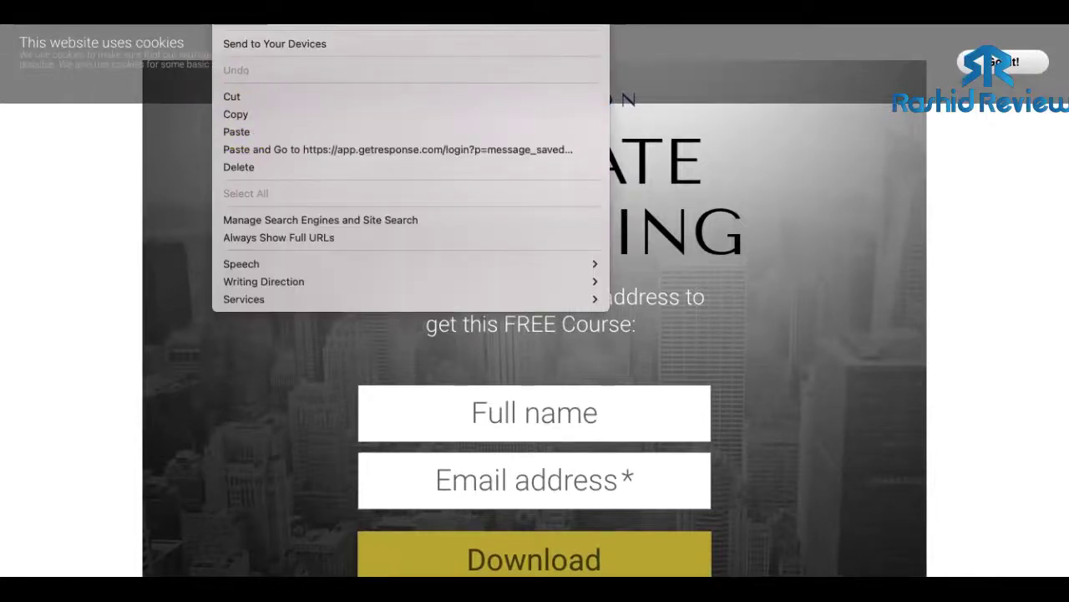
click(242, 113)
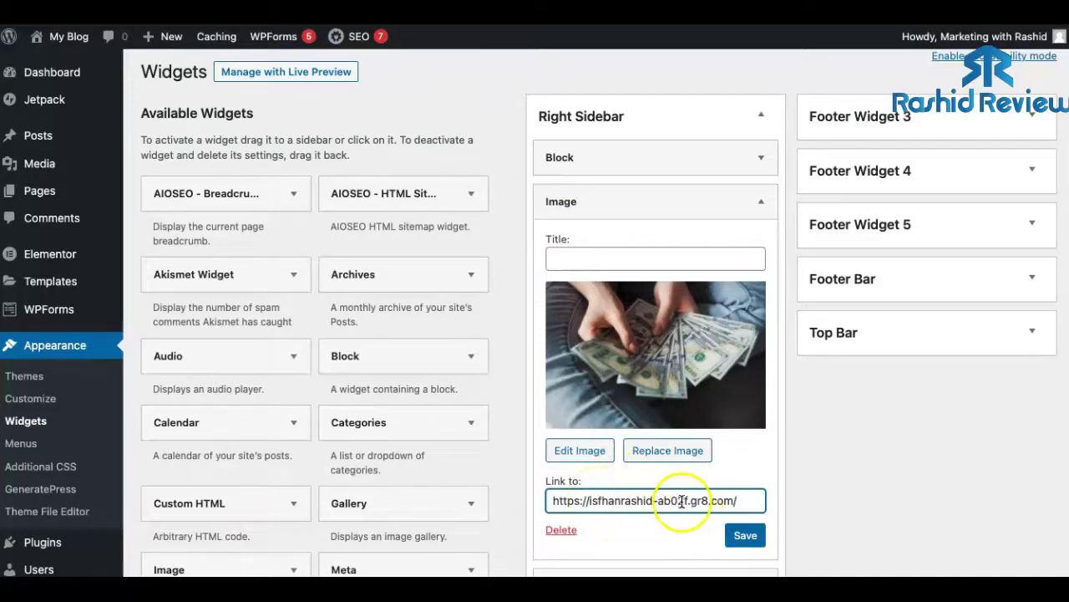
Save the Image widget with the landing-page link and check the money photo on the live sidebar
click(746, 539)
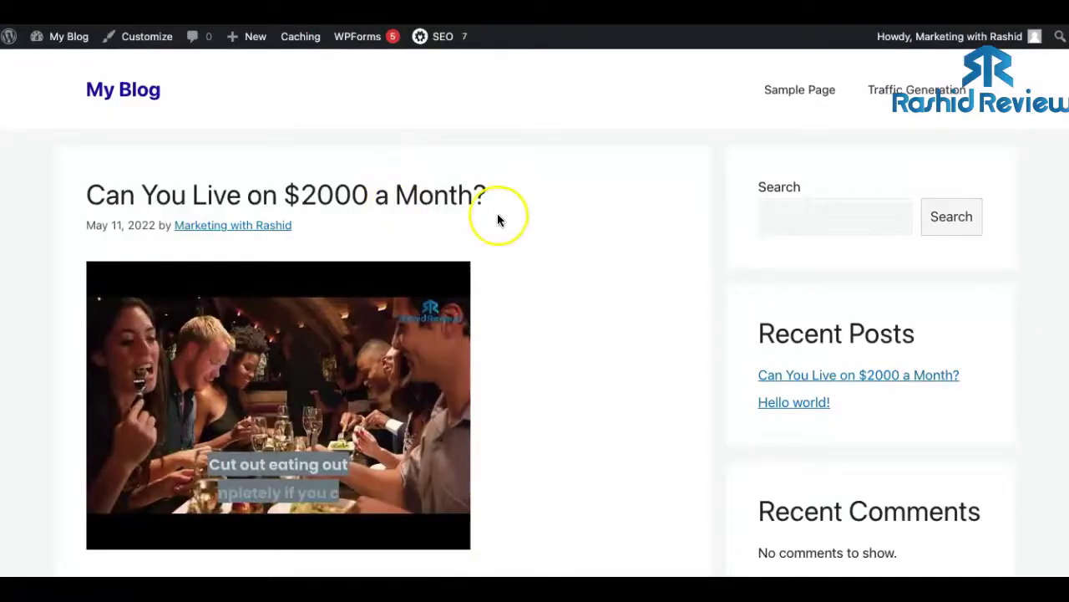
scroll(497, 218, down, 3)
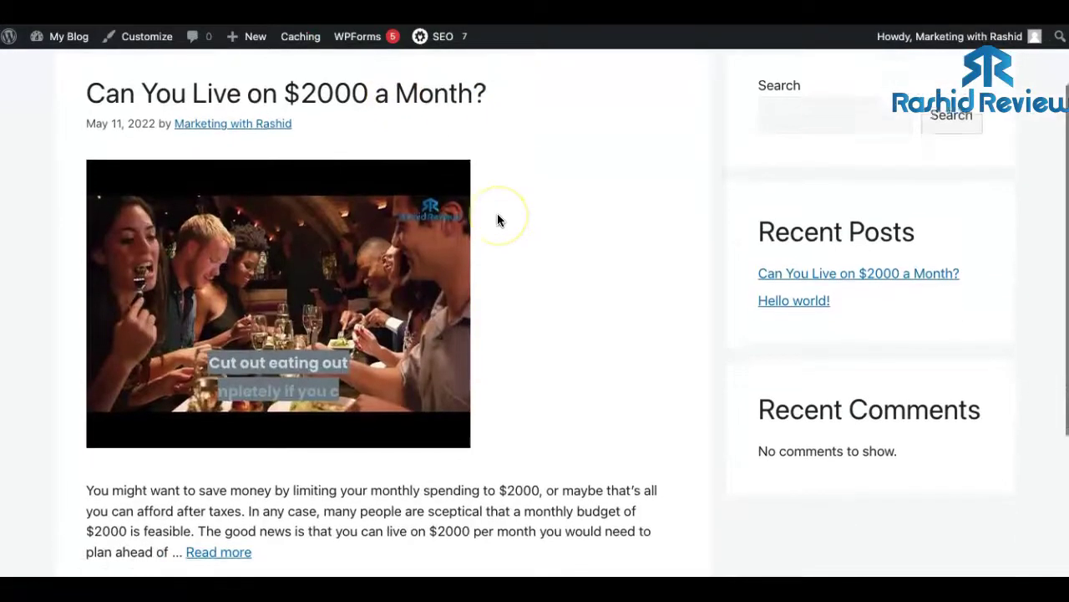
scroll(497, 219, up, 3)
scroll(573, 234, down, 3)
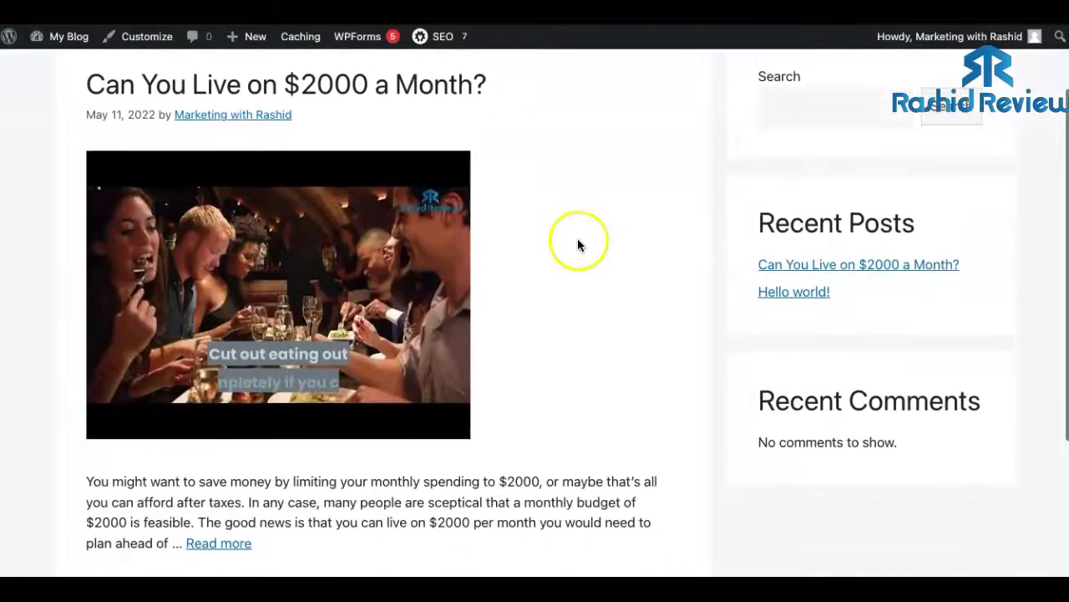
scroll(704, 223, up, 1)
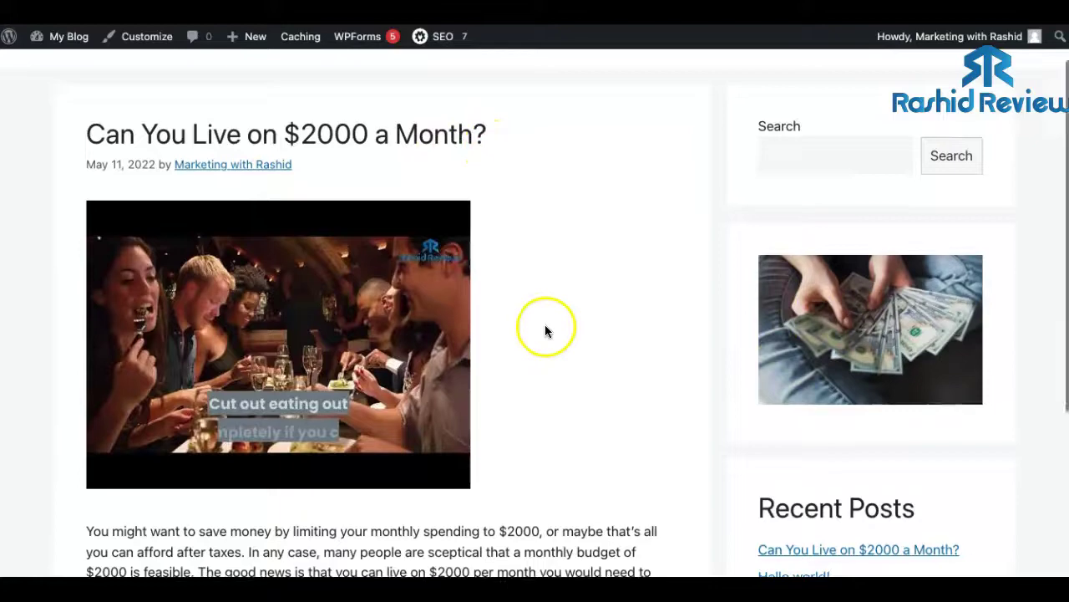
scroll(585, 342, up, 1)
scroll(614, 378, down, 5)
scroll(614, 377, up, 5)
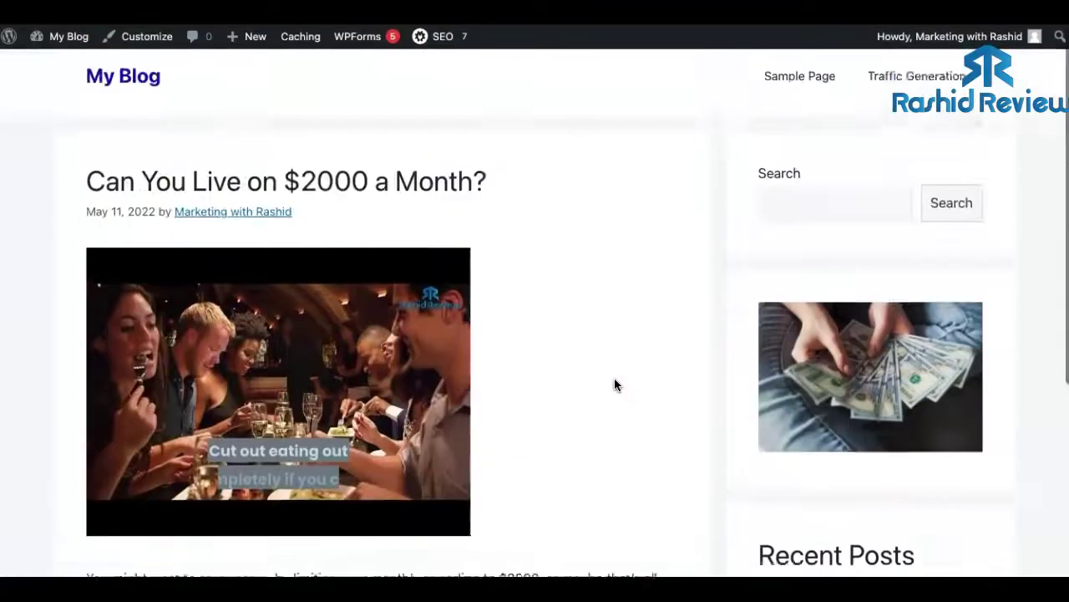
Follow the sidebar money image to the GetResponse Affiliate Marketing 2022 Edition landing page and scroll through it
click(832, 382)
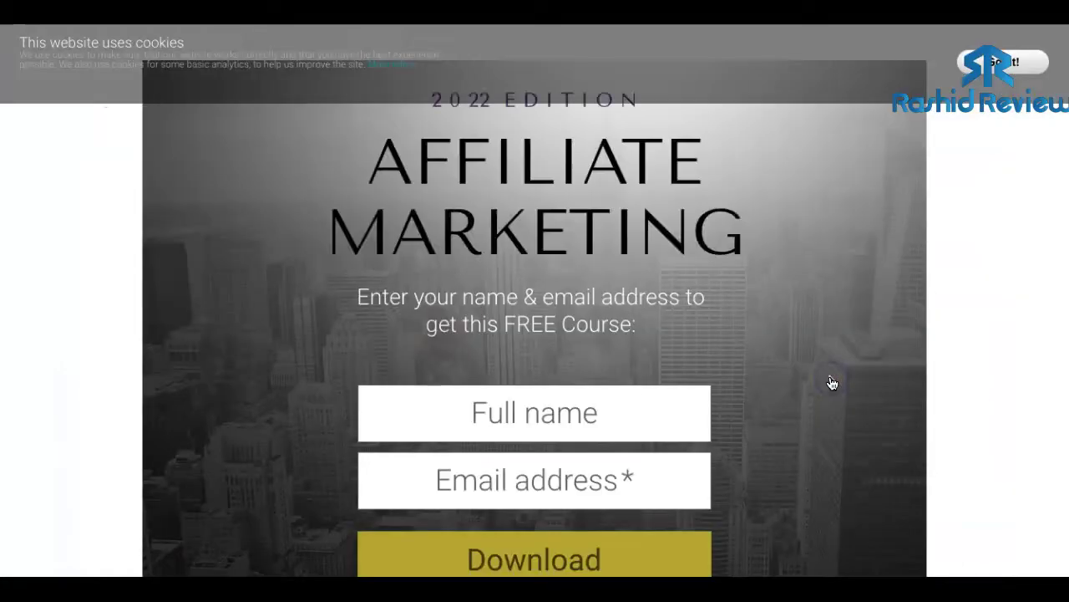
scroll(766, 367, down, 3)
scroll(765, 368, up, 3)
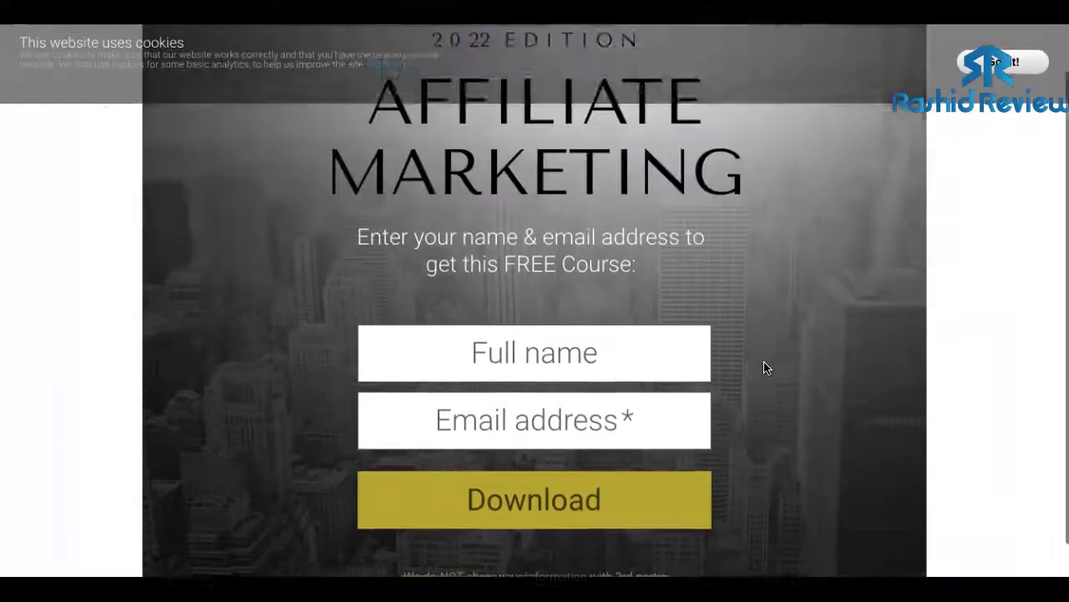
scroll(765, 368, down, 1)
scroll(767, 368, up, 1)
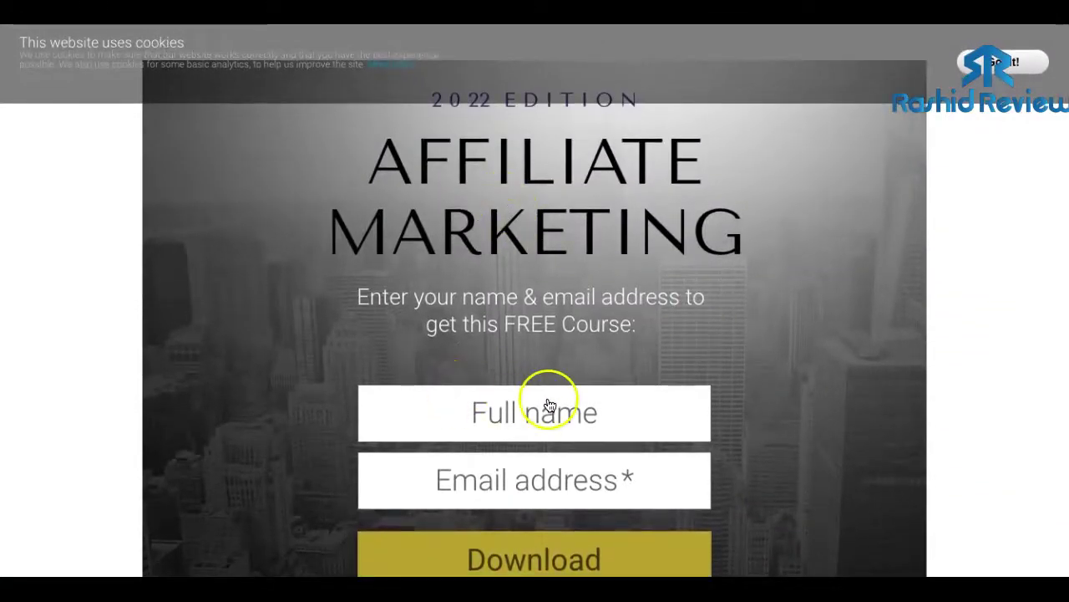
scroll(548, 407, down, 2)
scroll(551, 418, up, 2)
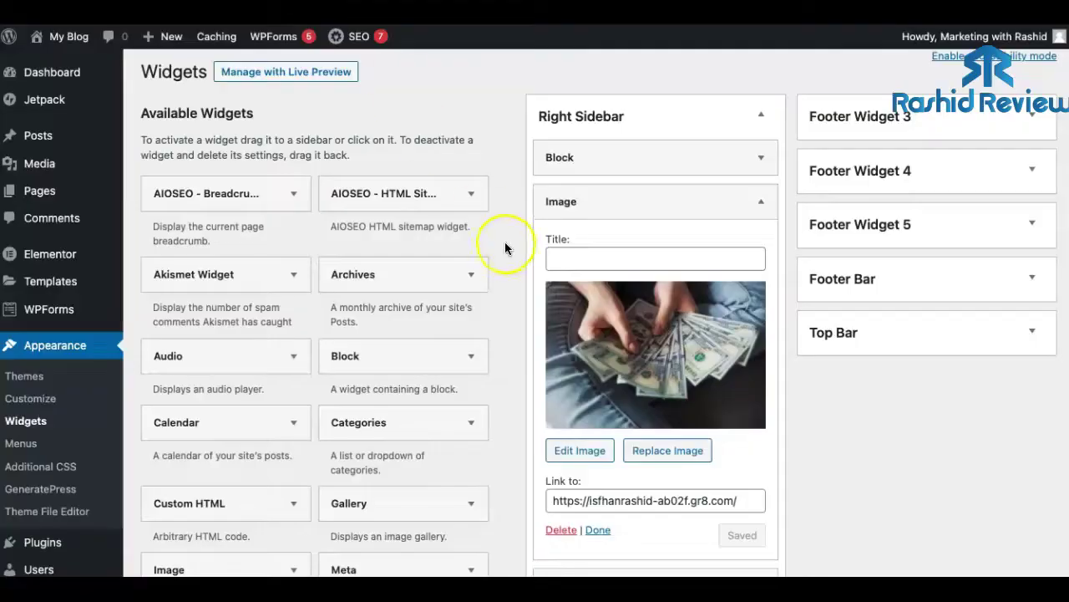
Collapse the saved Image widget and then the Right Sidebar area on the Widgets page
scroll(506, 245, down, 2)
scroll(506, 245, up, 1)
scroll(498, 245, down, 3)
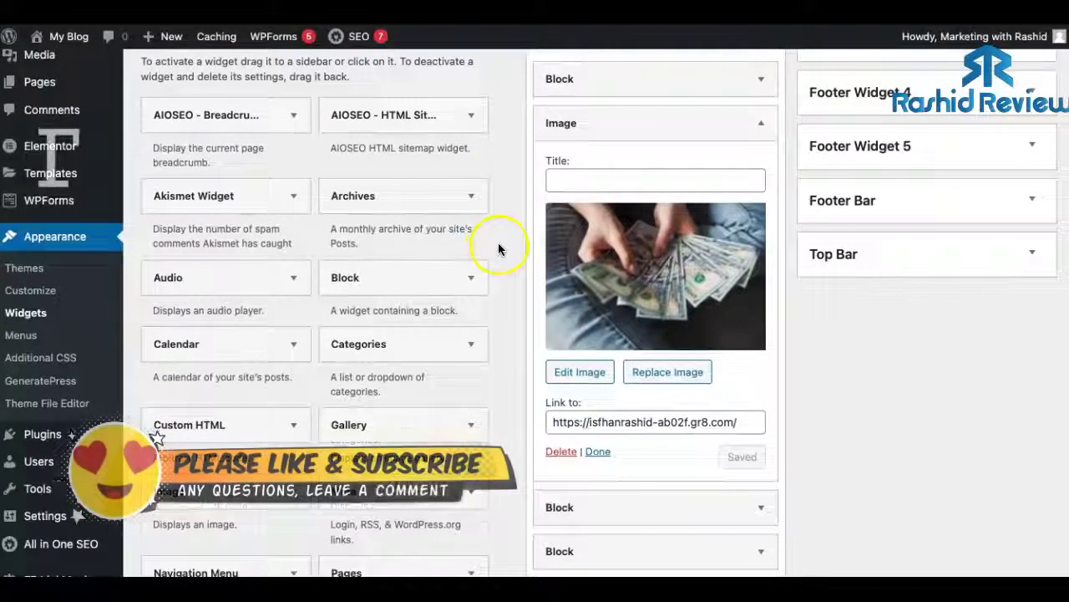
scroll(496, 245, up, 3)
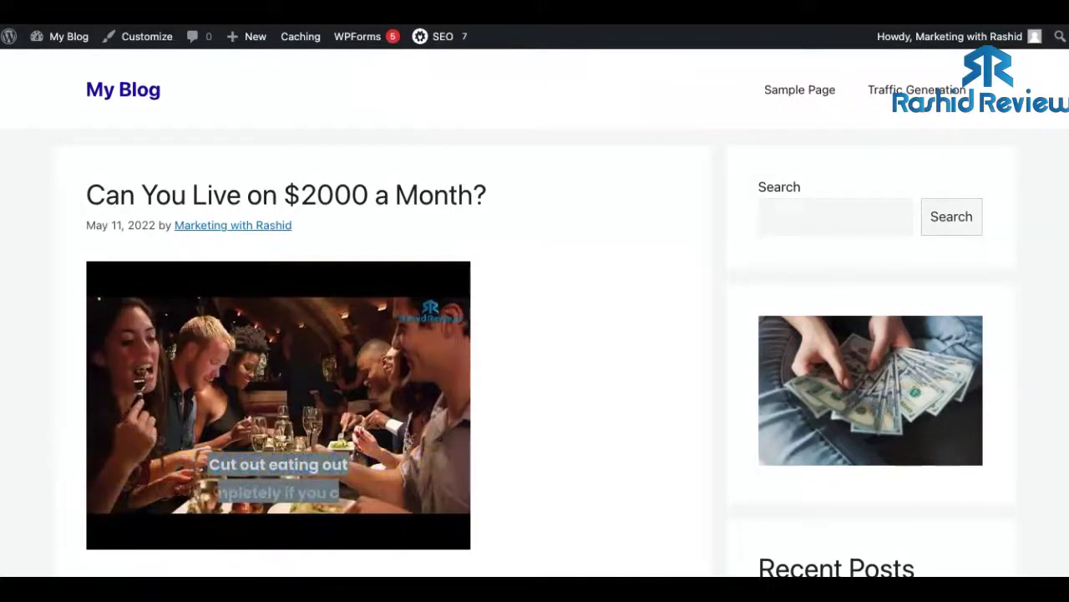
scroll(456, 270, down, 5)
scroll(456, 270, up, 6)
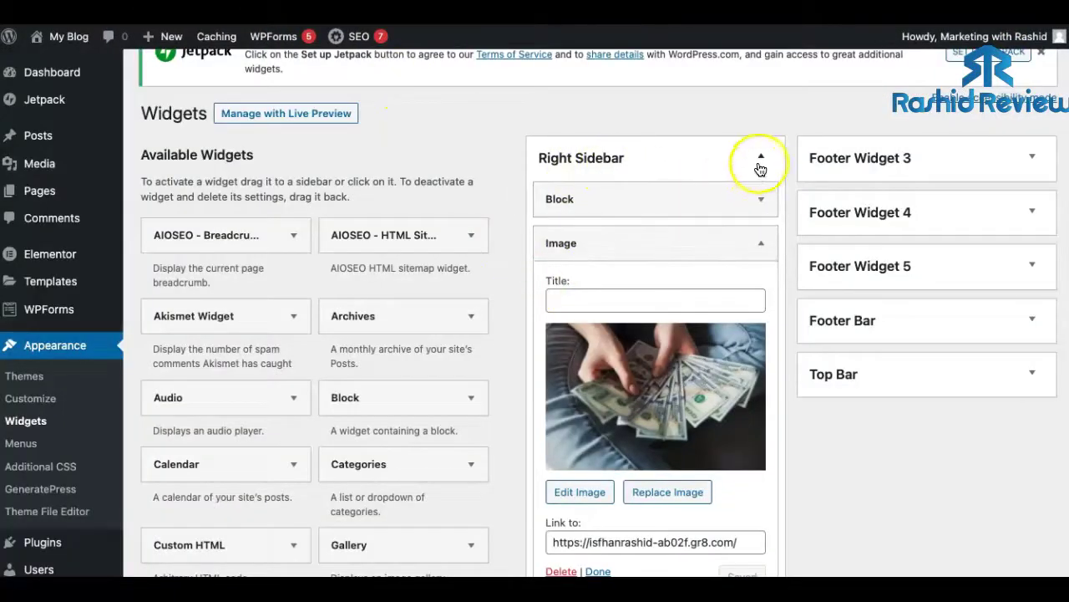
click(762, 242)
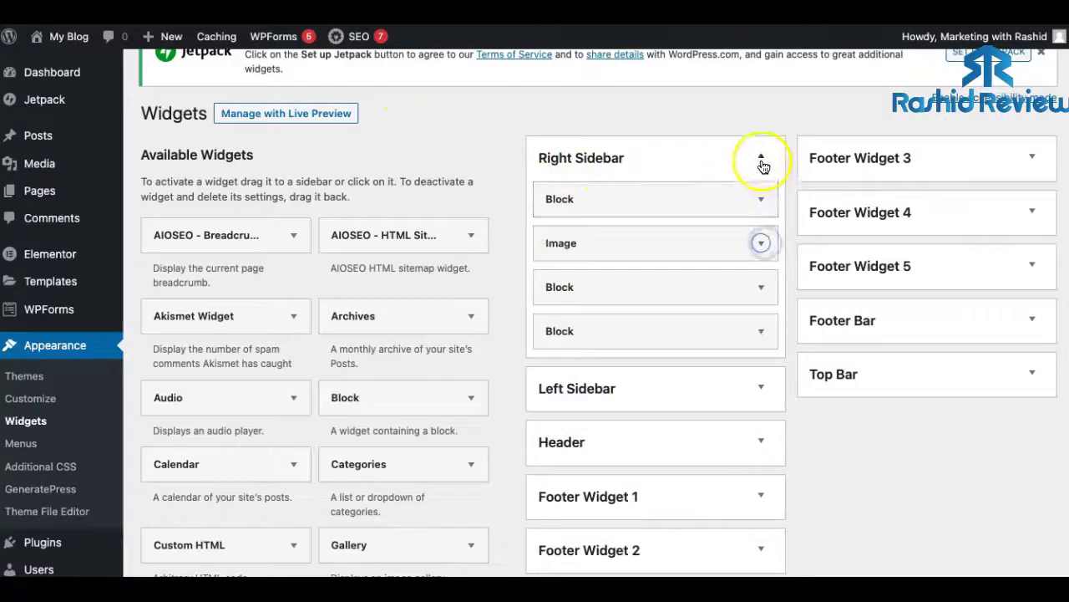
click(762, 158)
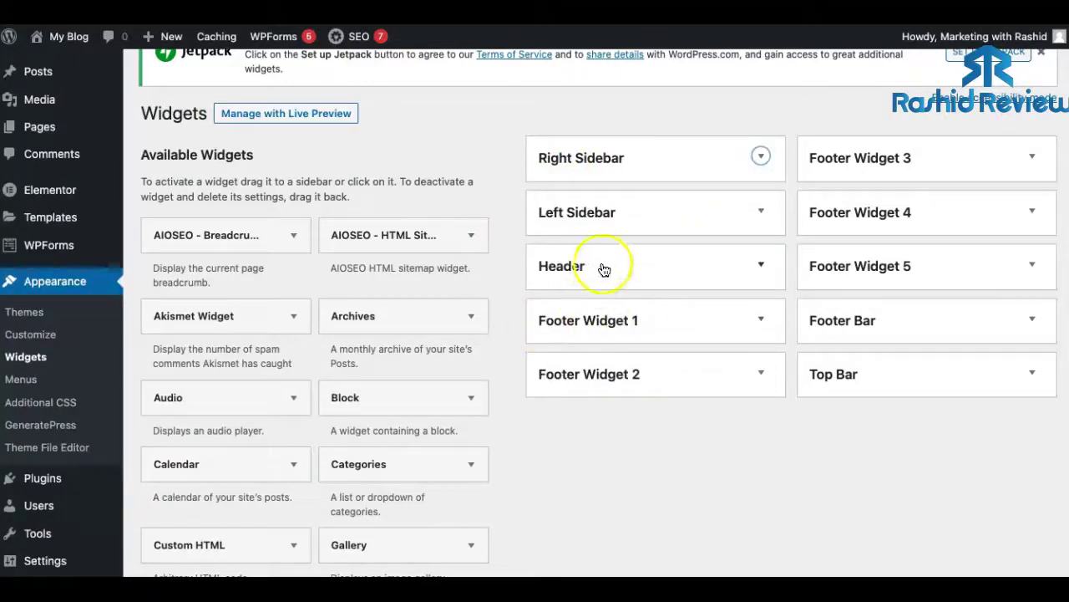
Add an Image widget to the Header area and open its media library to choose an image
click(762, 267)
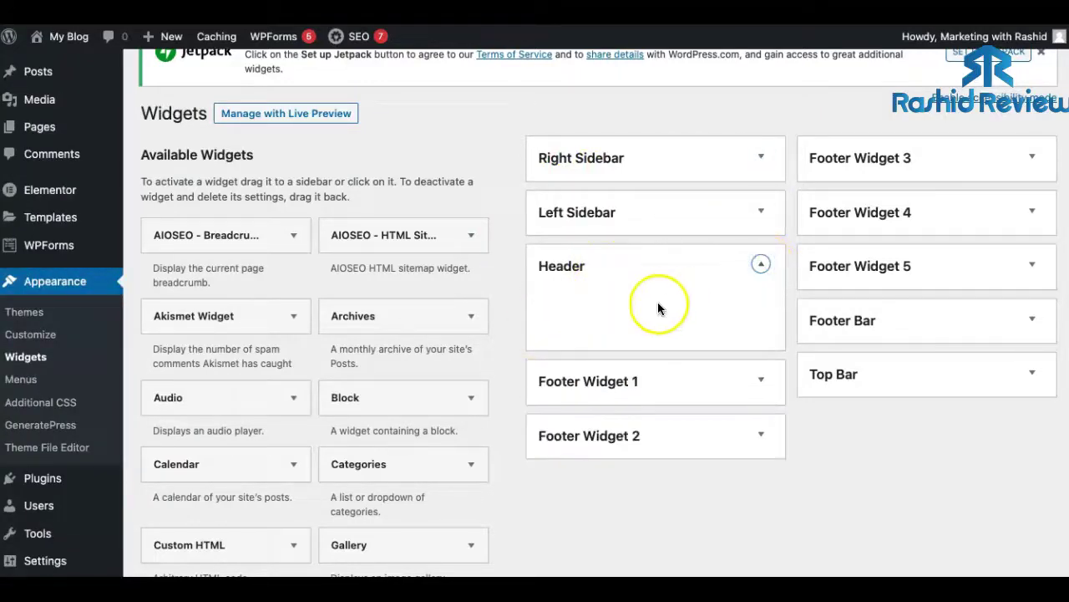
scroll(406, 346, down, 3)
drag(210, 410, 618, 108)
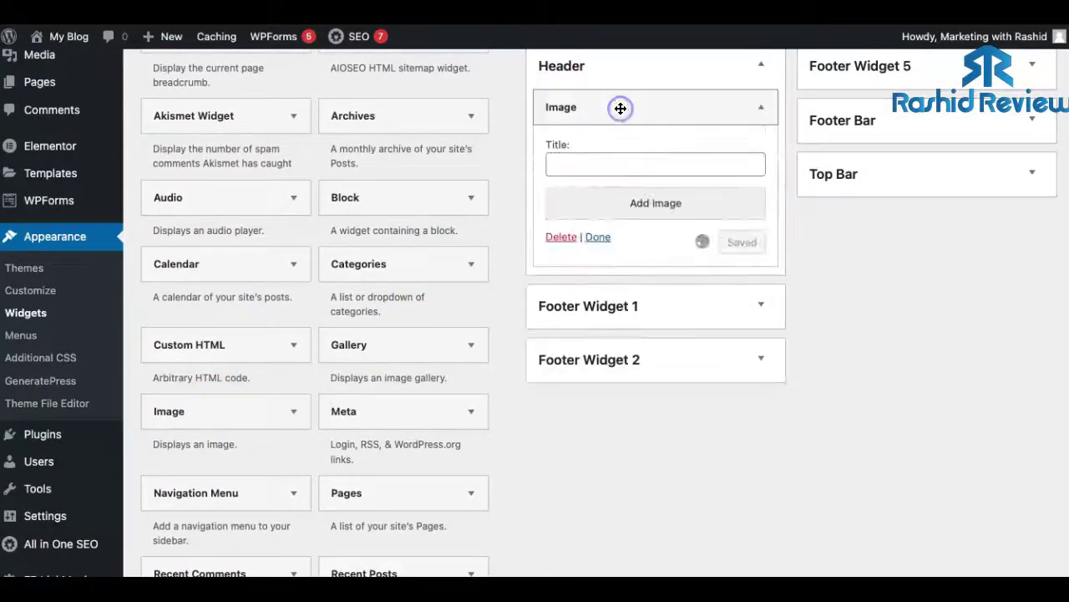
click(643, 205)
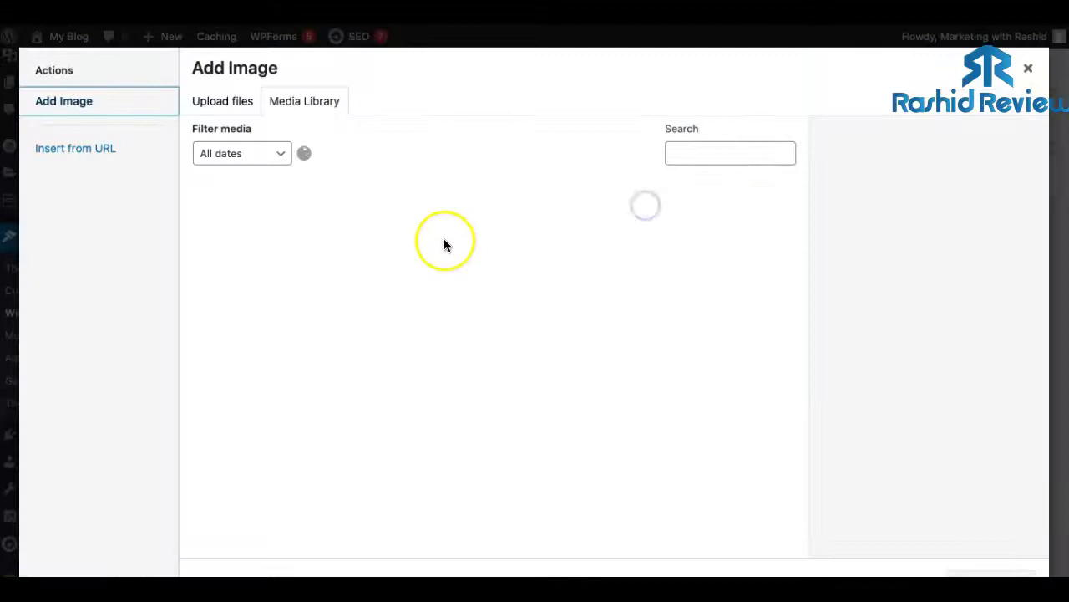
Scroll the live site to show its Money-Making Tips top banner as an example
scroll(461, 239, down, 3)
scroll(462, 248, up, 3)
scroll(460, 247, down, 3)
scroll(463, 243, up, 1)
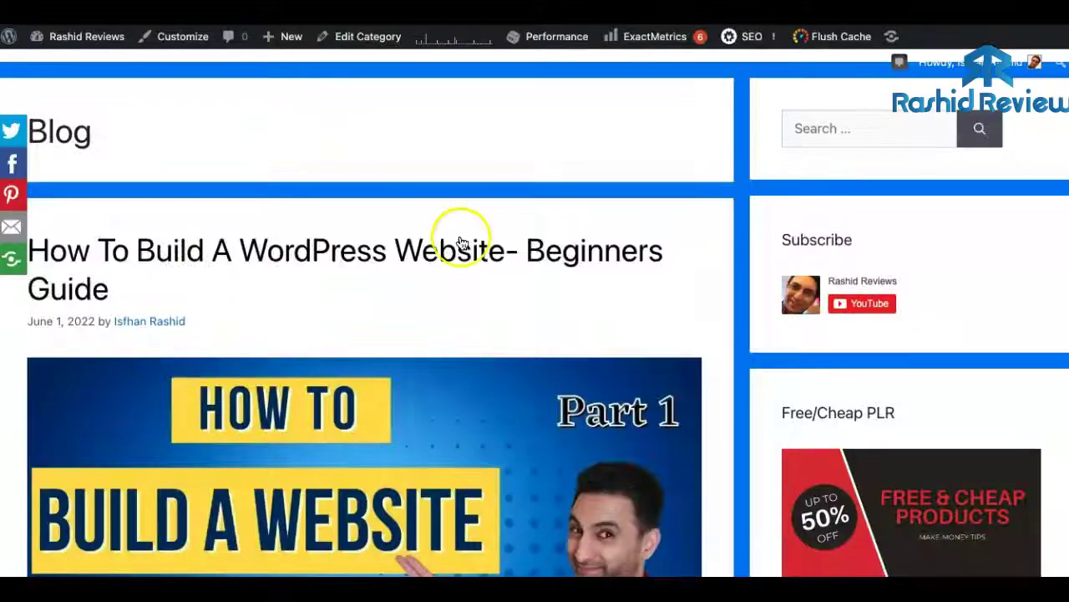
scroll(442, 236, up, 3)
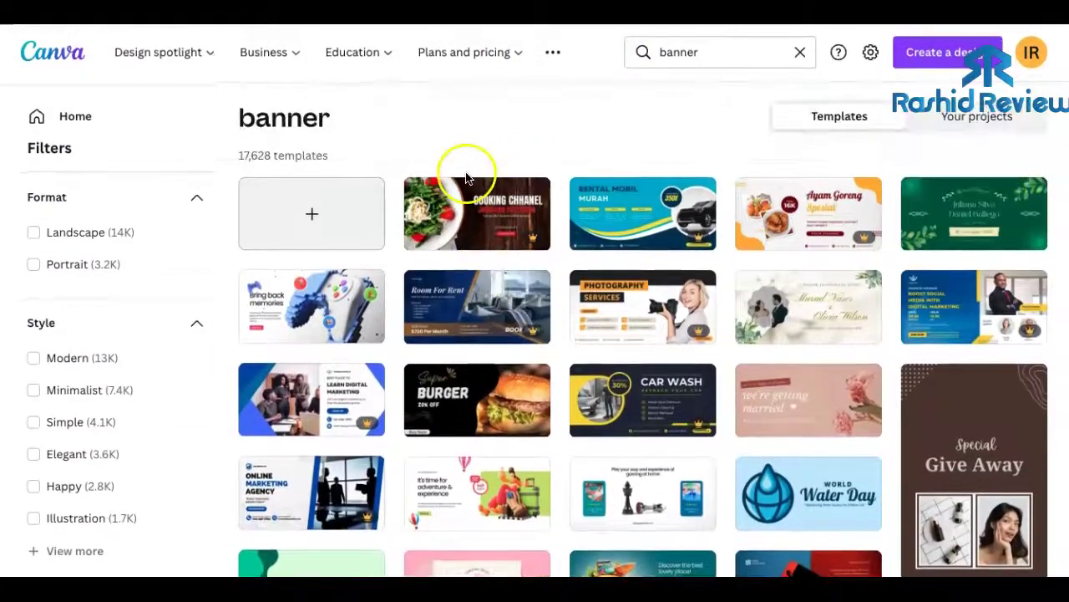
Scroll through Canva's 17,628 banner template results
scroll(465, 174, down, 2)
scroll(575, 171, down, 8)
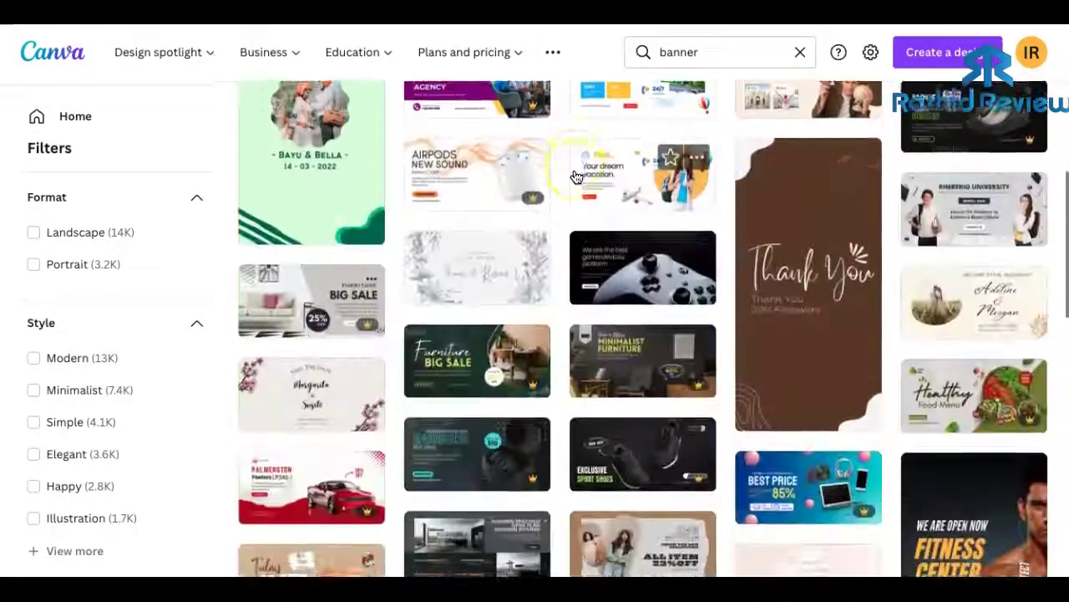
scroll(576, 175, down, 10)
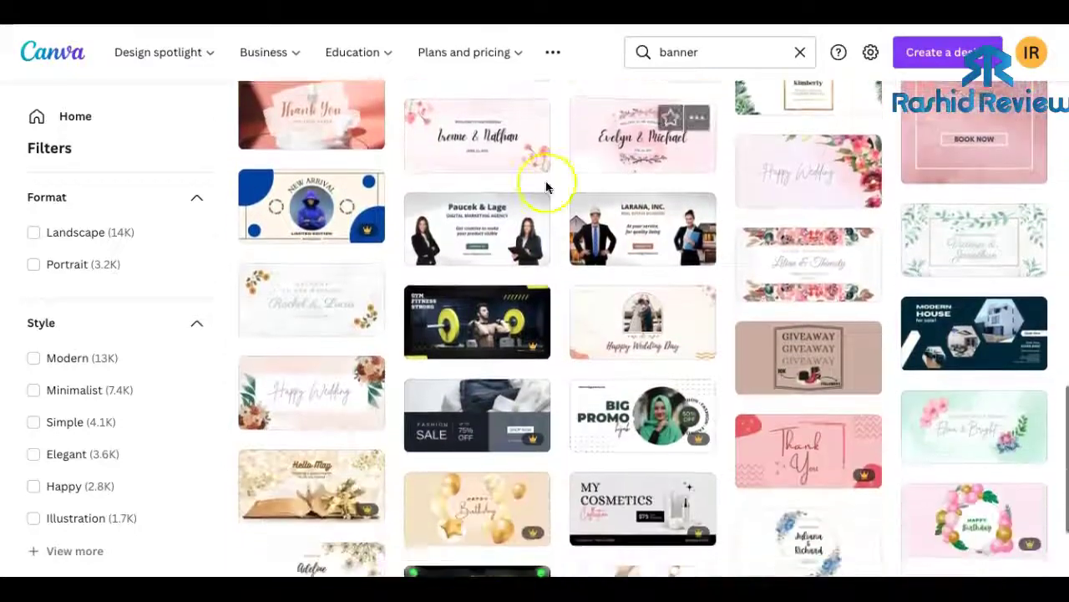
scroll(510, 247, down, 10)
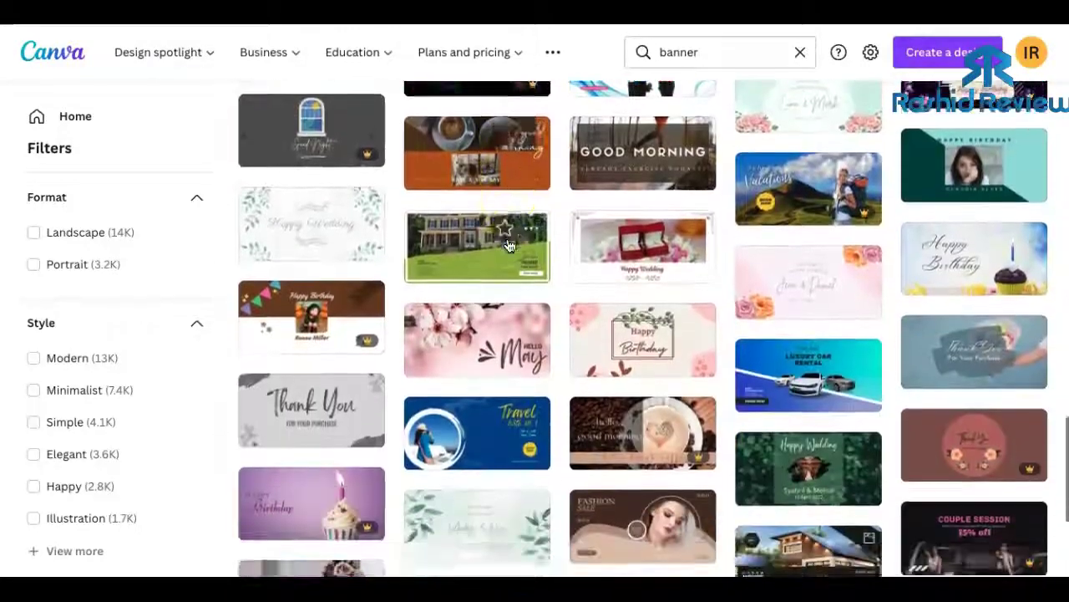
scroll(510, 246, down, 3)
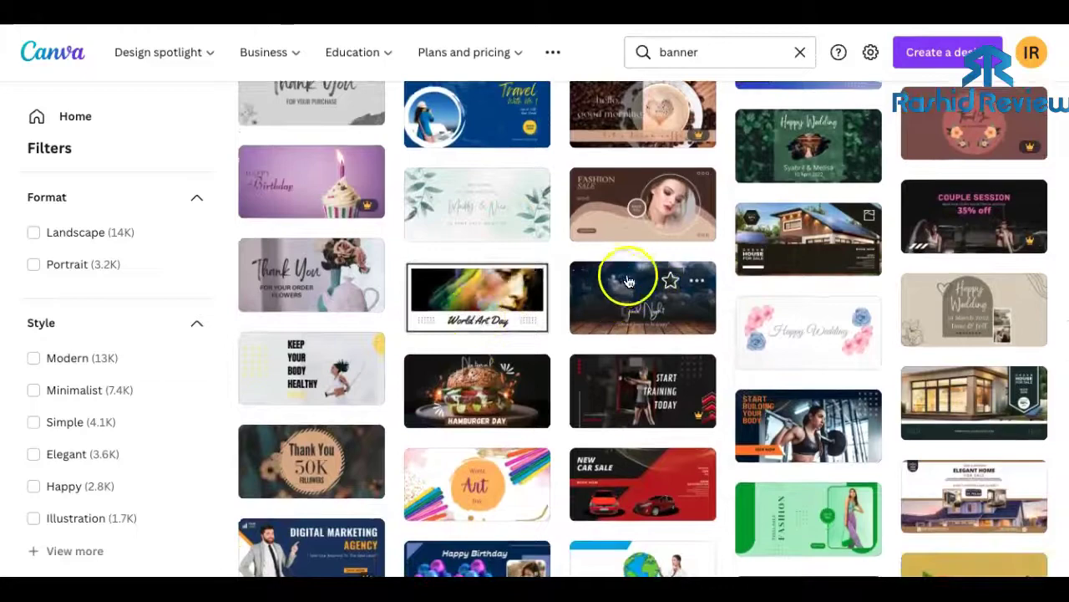
scroll(635, 250, down, 6)
scroll(666, 173, up, 5)
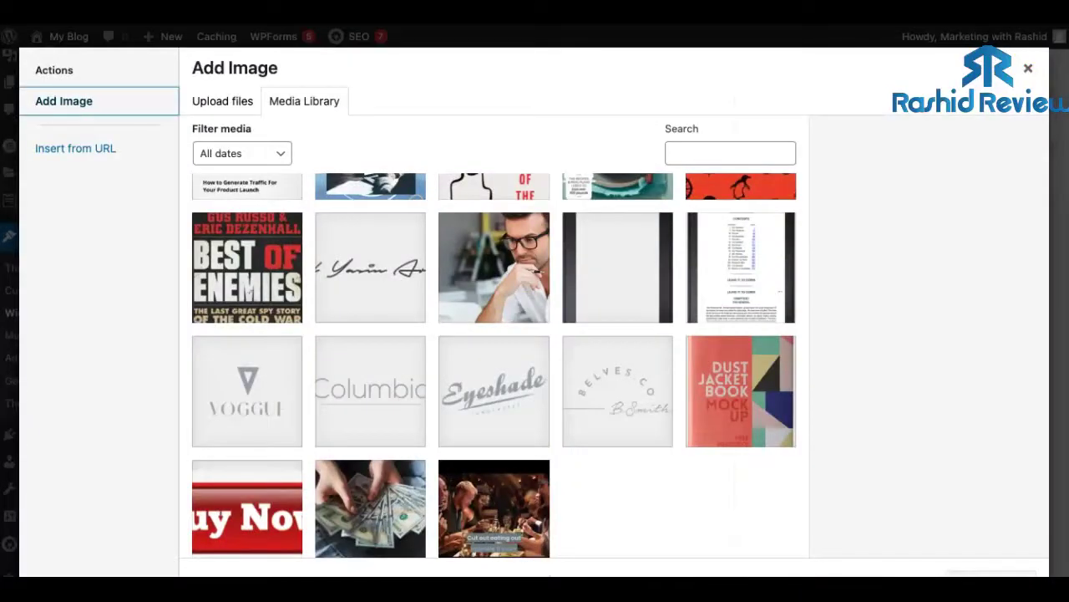
Insert the Buy Now image into the Header Image widget and save it with its landing-page link
scroll(428, 317, up, 1)
scroll(428, 318, down, 3)
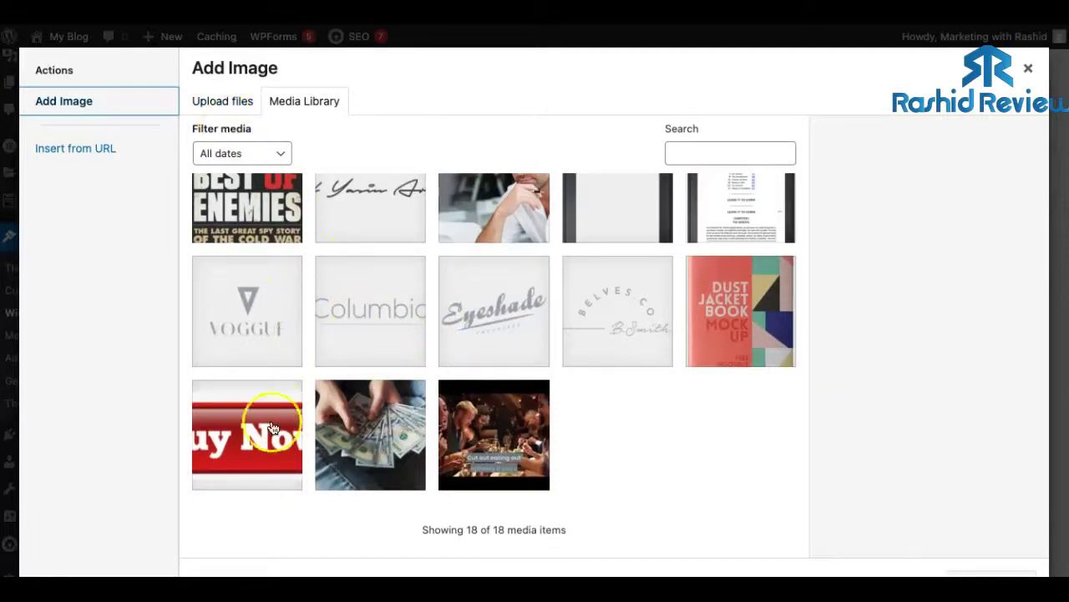
click(248, 447)
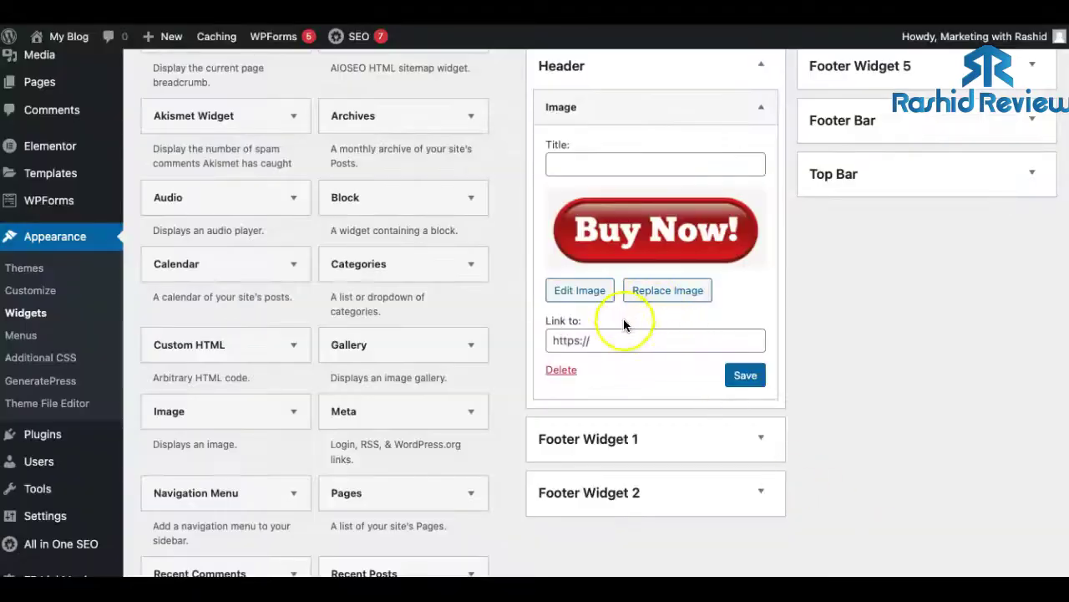
click(571, 340)
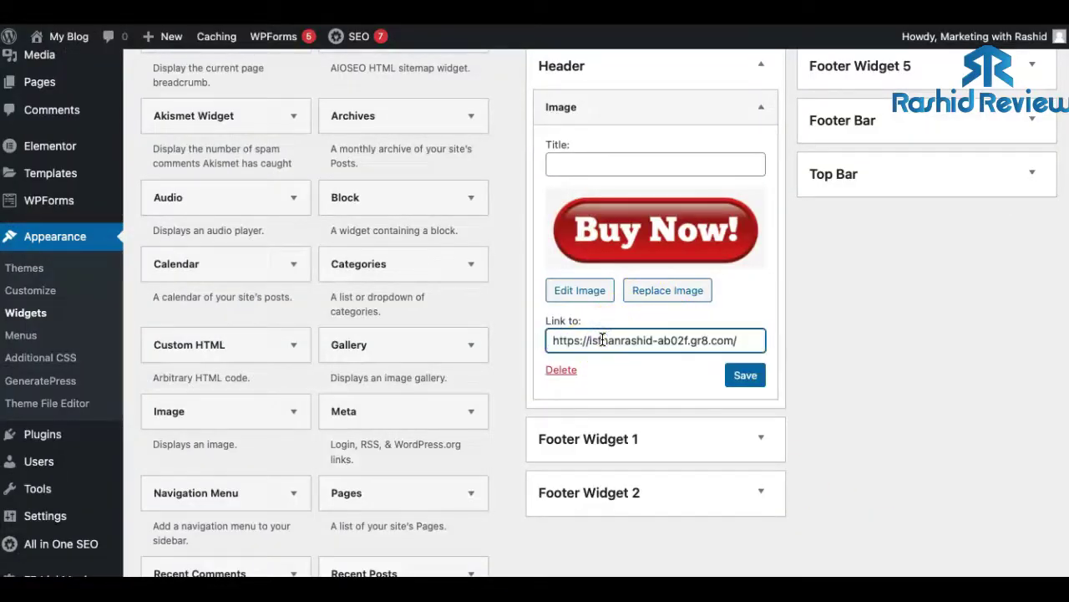
scroll(631, 328, up, 1)
click(743, 418)
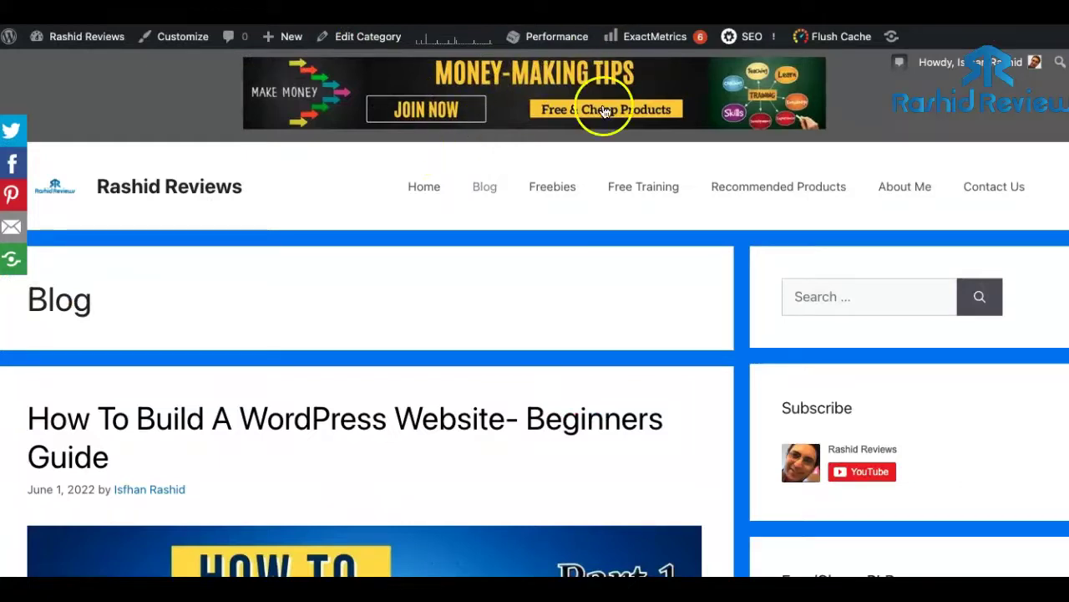
Scroll through the finished example blog to compare its top banner
scroll(439, 209, down, 2)
scroll(437, 210, up, 2)
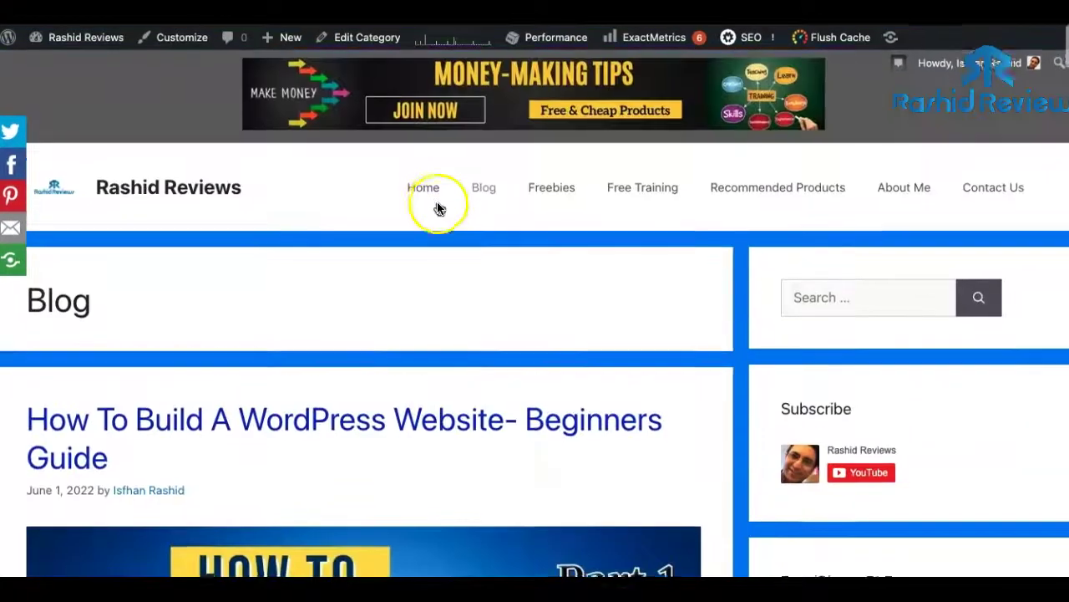
scroll(458, 181, down, 7)
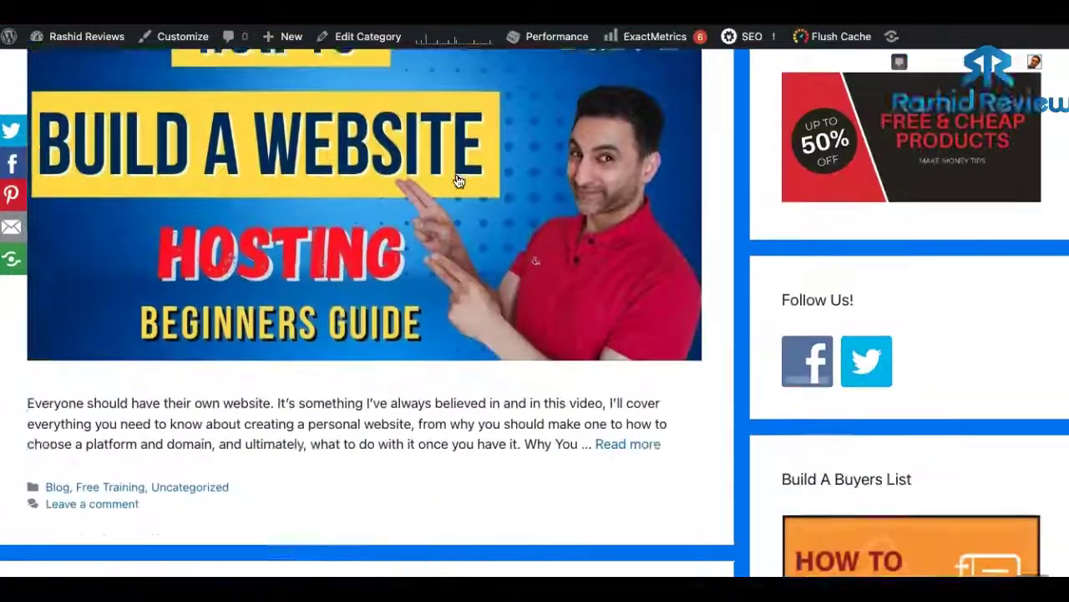
scroll(458, 181, up, 5)
scroll(535, 312, up, 1)
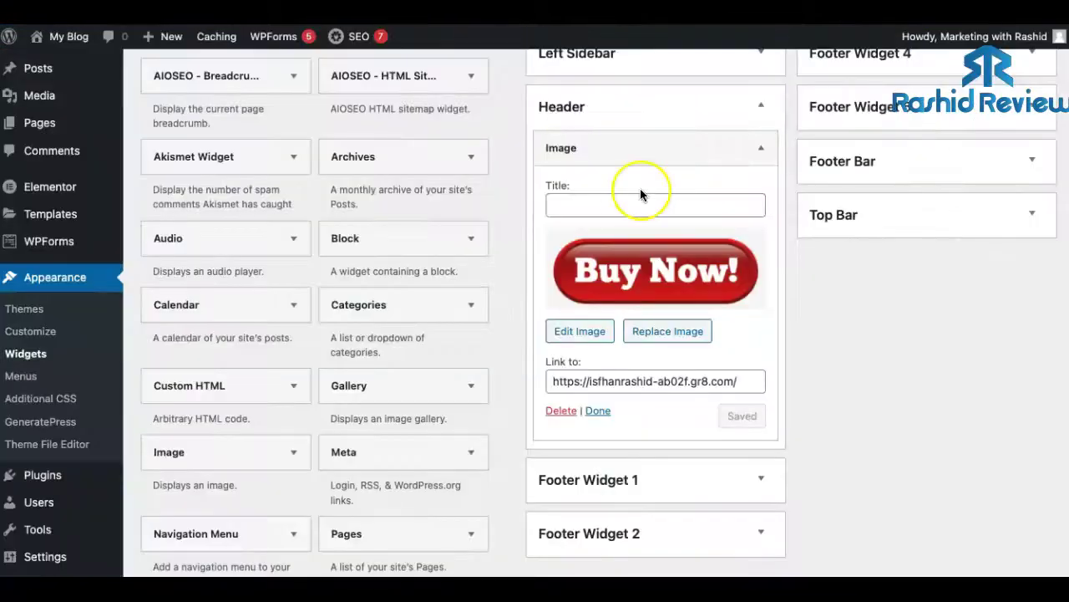
Expand the Footer Bar area and add an Image widget to it
scroll(640, 188, down, 2)
scroll(747, 325, up, 5)
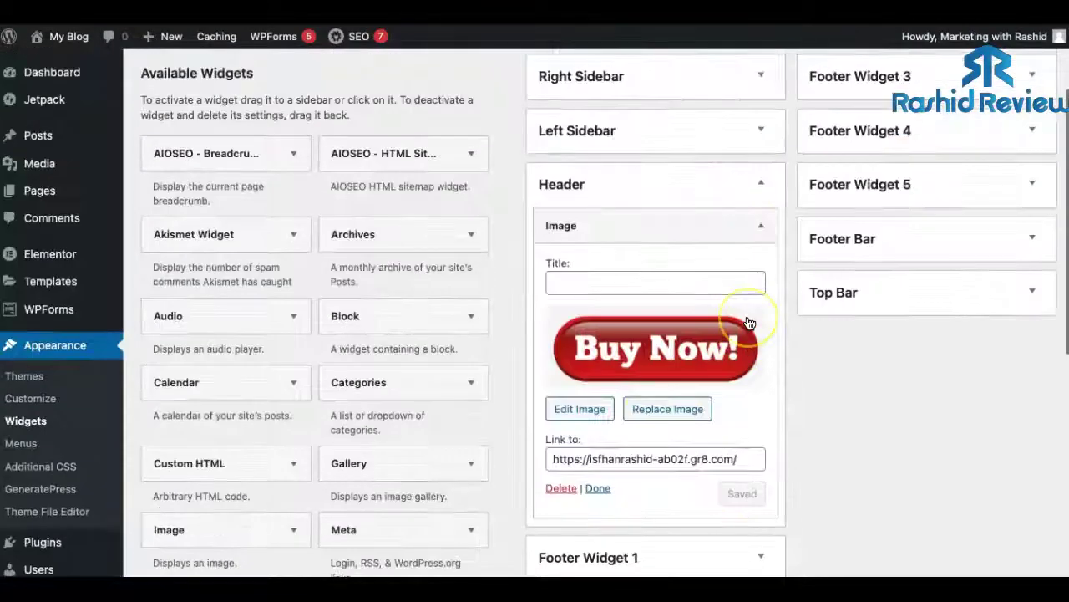
scroll(750, 324, down, 1)
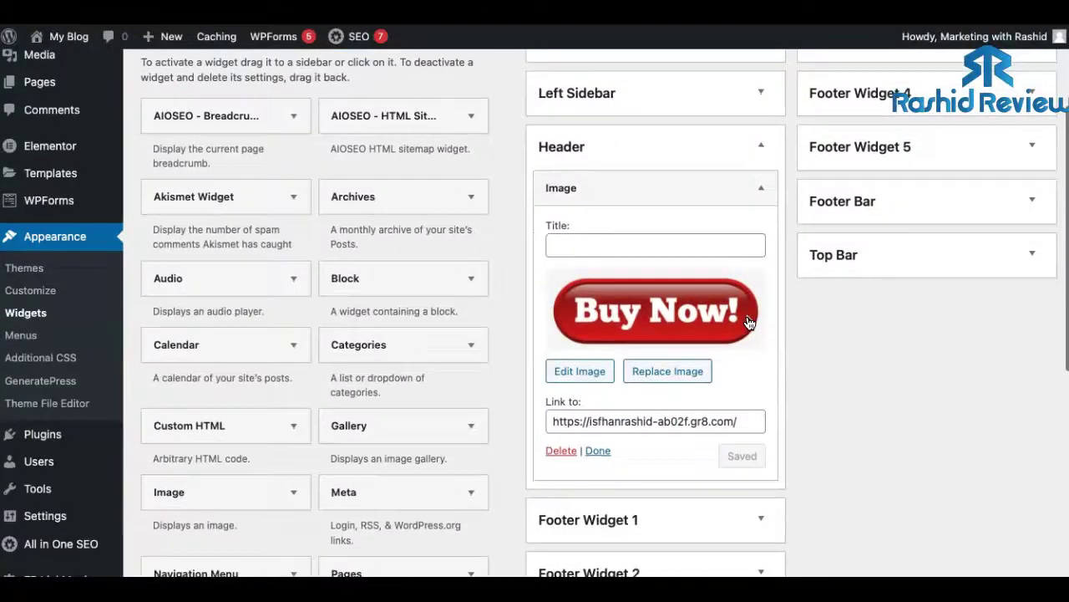
click(1032, 205)
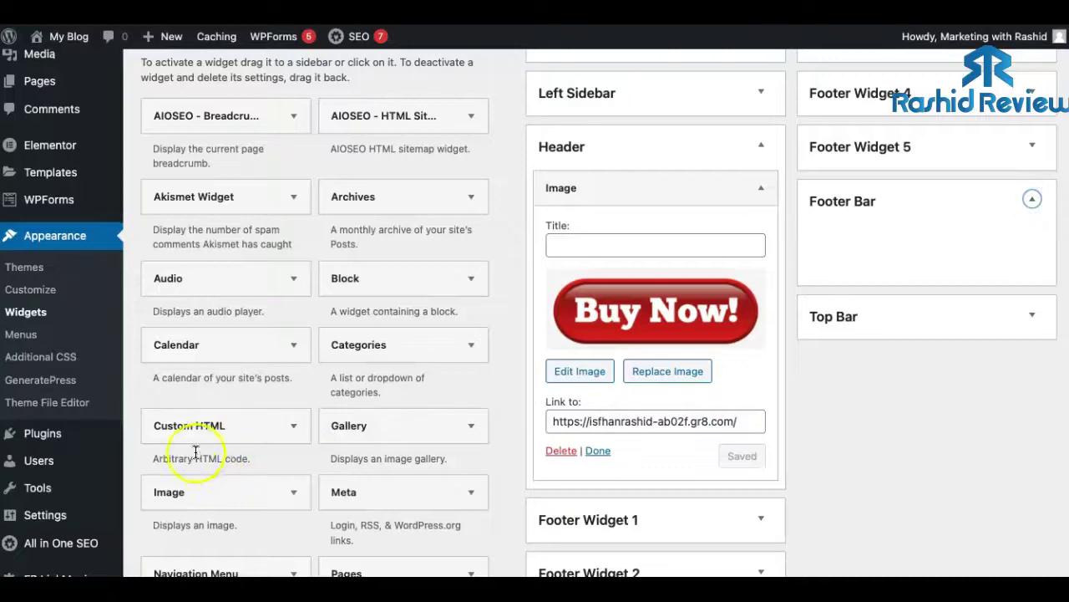
drag(195, 488, 873, 238)
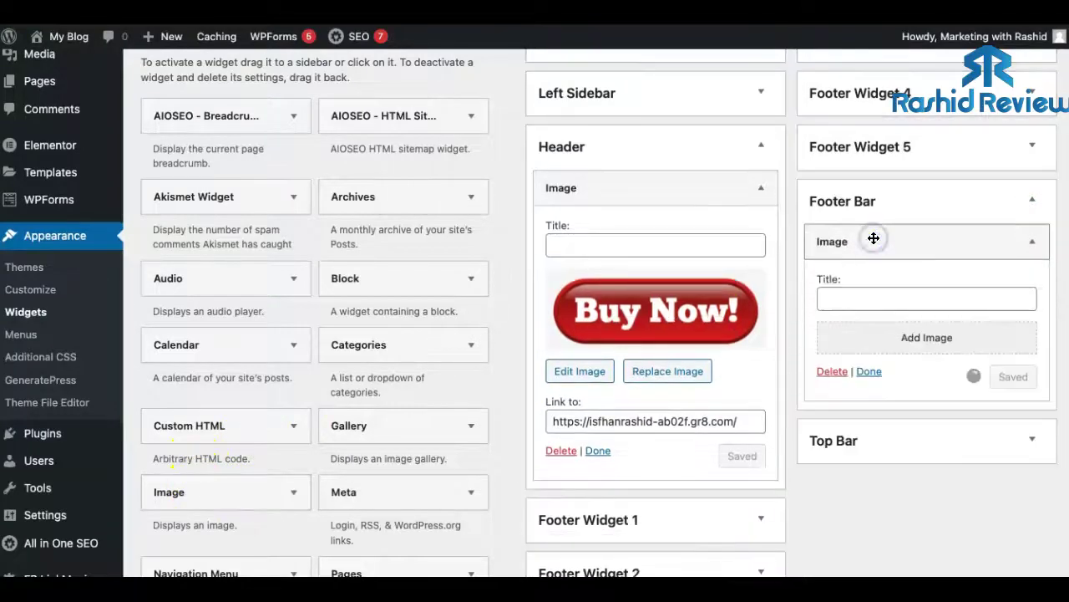
Pick the cookbook cover b-3.jpg from the media library for the Footer Bar image
click(914, 334)
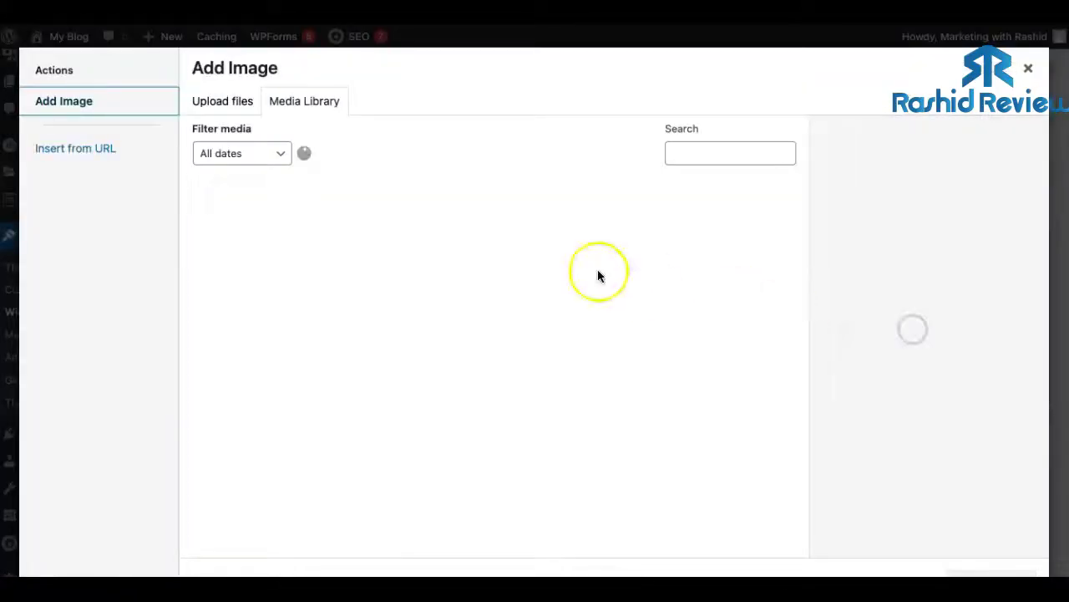
scroll(471, 250, down, 3)
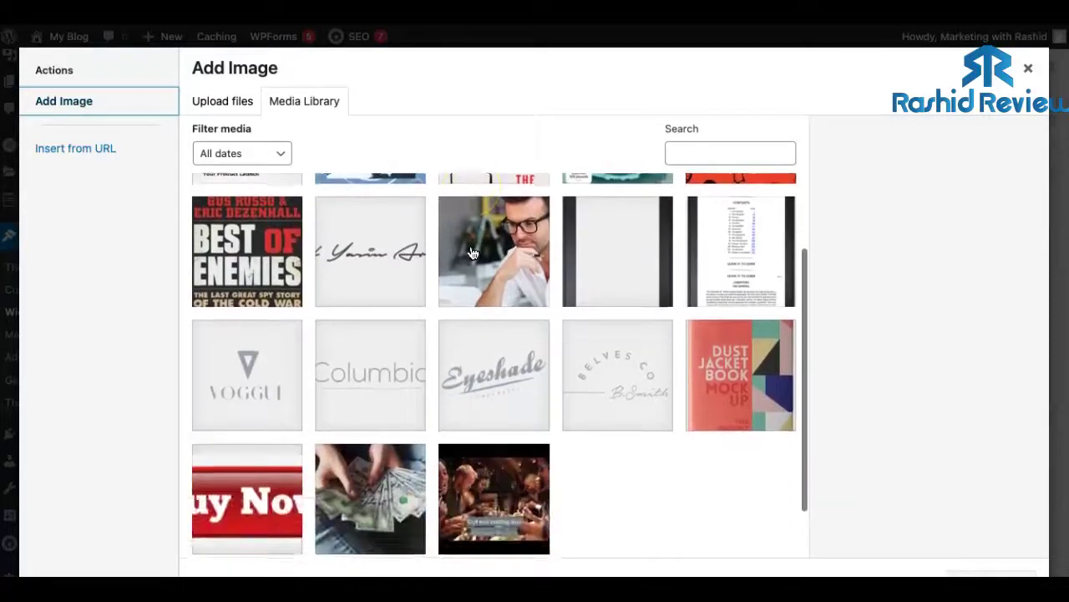
scroll(472, 253, up, 2)
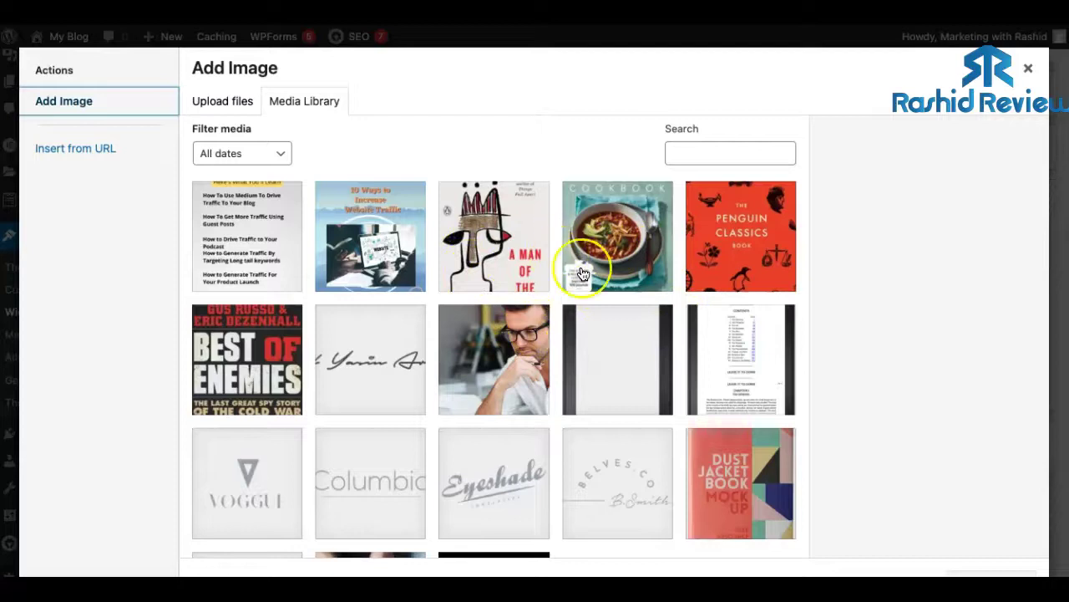
scroll(579, 274, down, 3)
scroll(568, 270, up, 3)
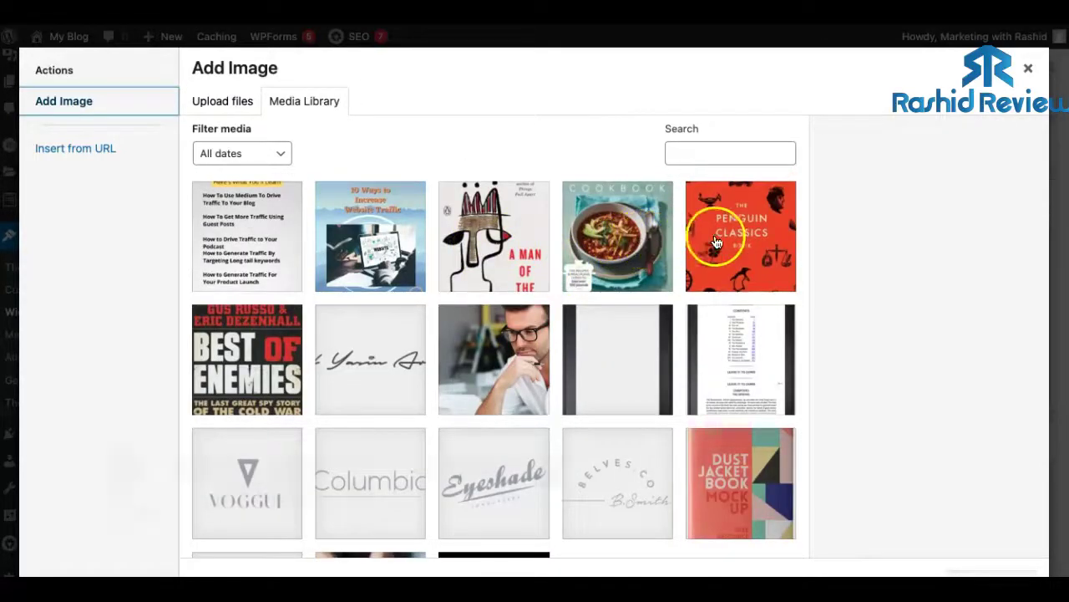
click(620, 255)
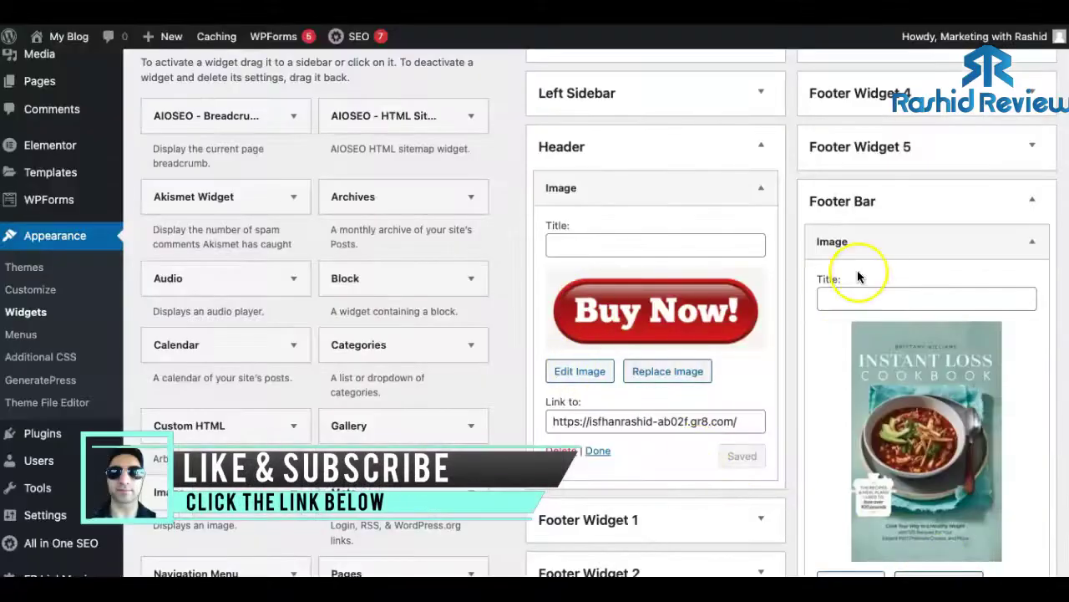
Collapse the Header image widget, then link the Footer Bar cookbook image to the landing page and save it
click(740, 186)
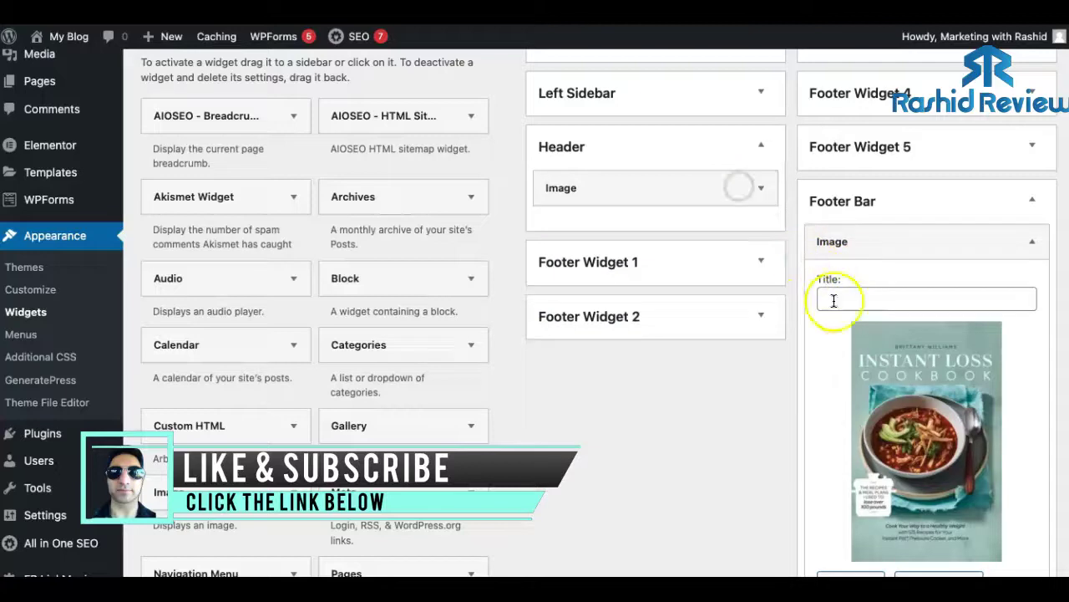
scroll(836, 317, down, 2)
scroll(842, 348, down, 3)
click(861, 420)
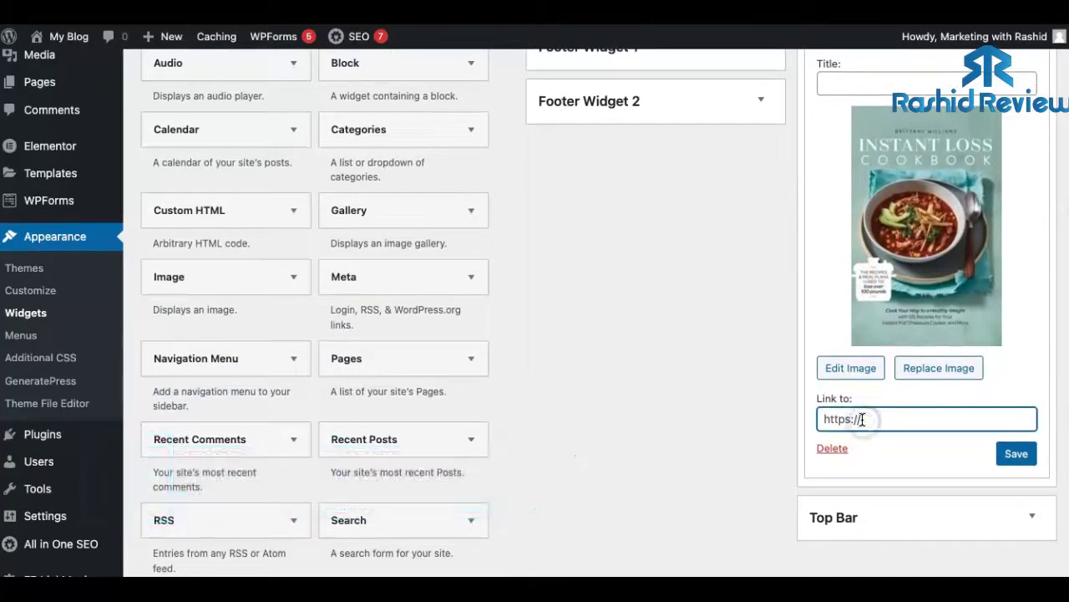
click(1010, 457)
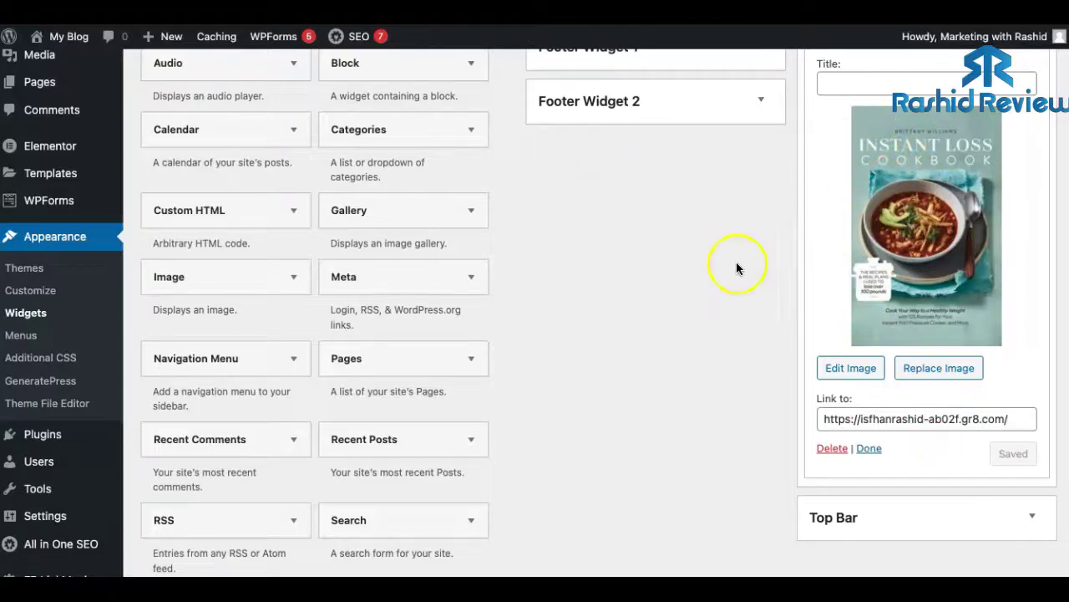
scroll(691, 216, up, 5)
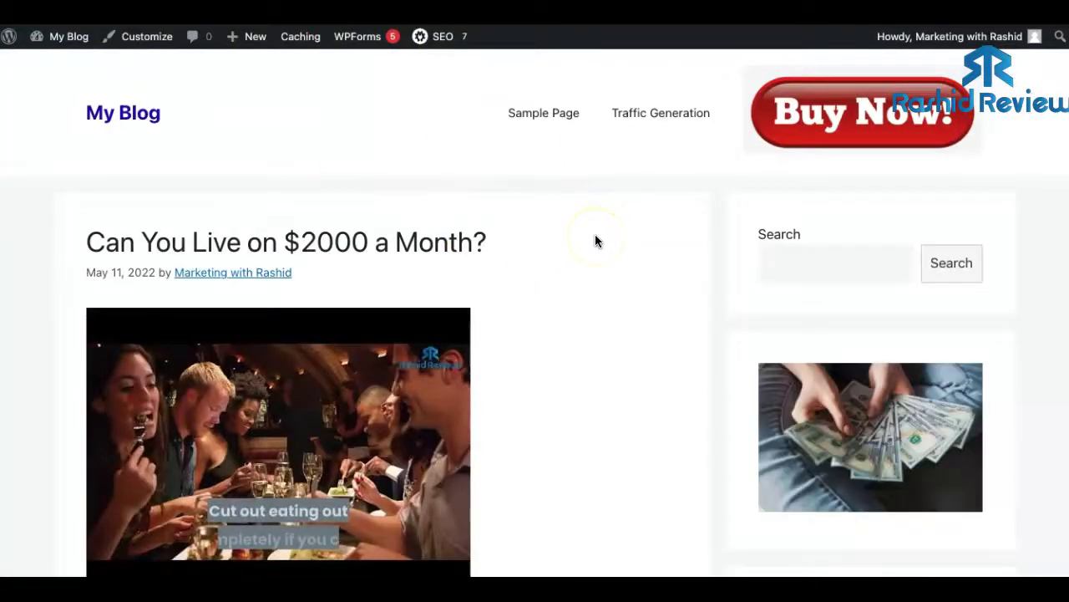
Scroll to the live blog's footer and test the cookbook image's link
scroll(595, 240, down, 10)
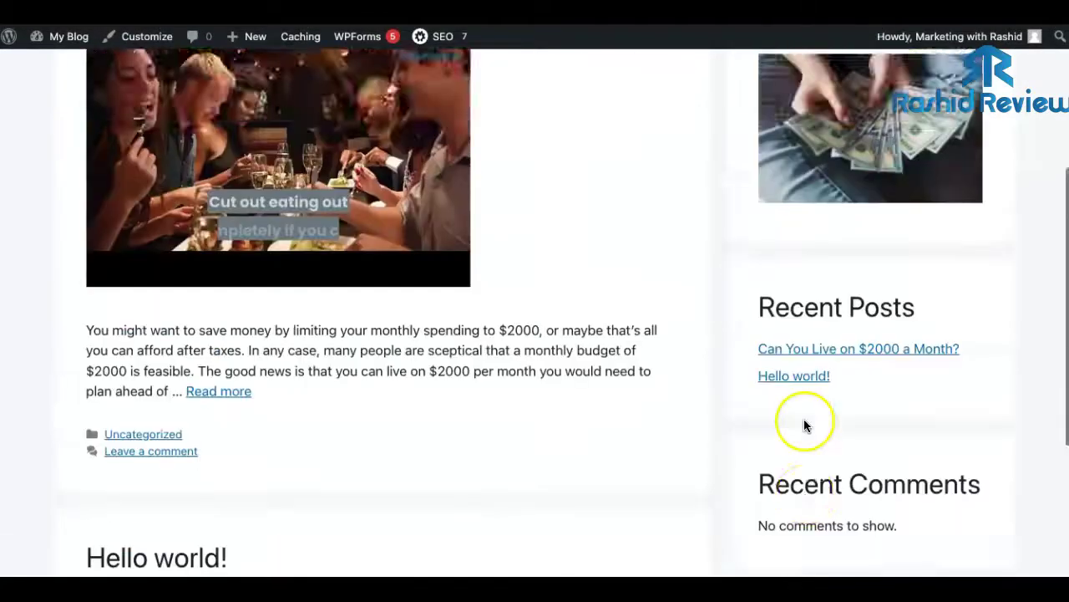
scroll(752, 423, down, 7)
click(898, 436)
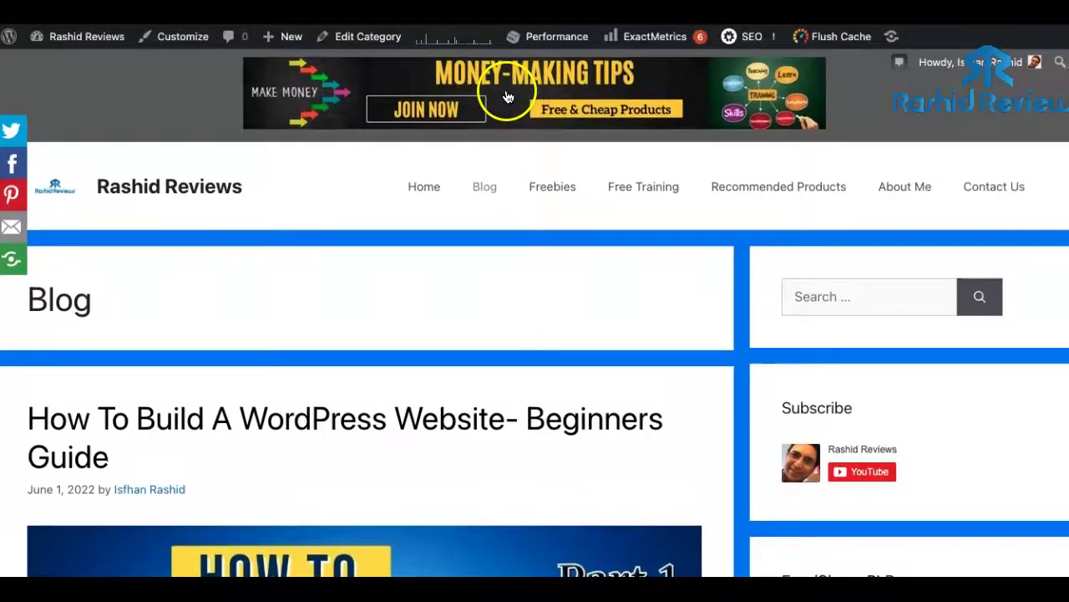
scroll(507, 97, down, 5)
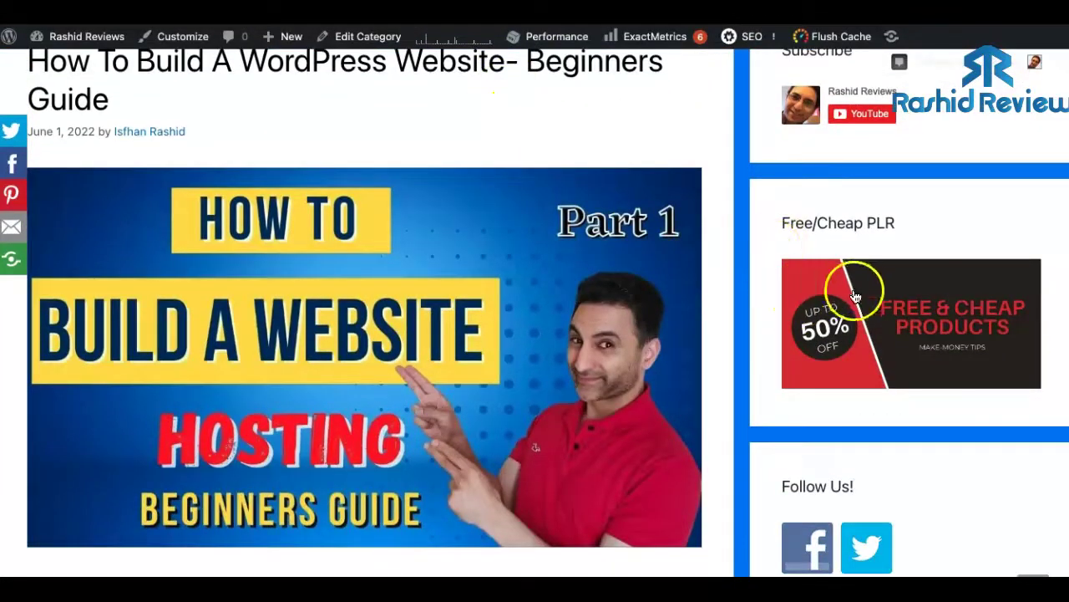
scroll(858, 303, down, 1)
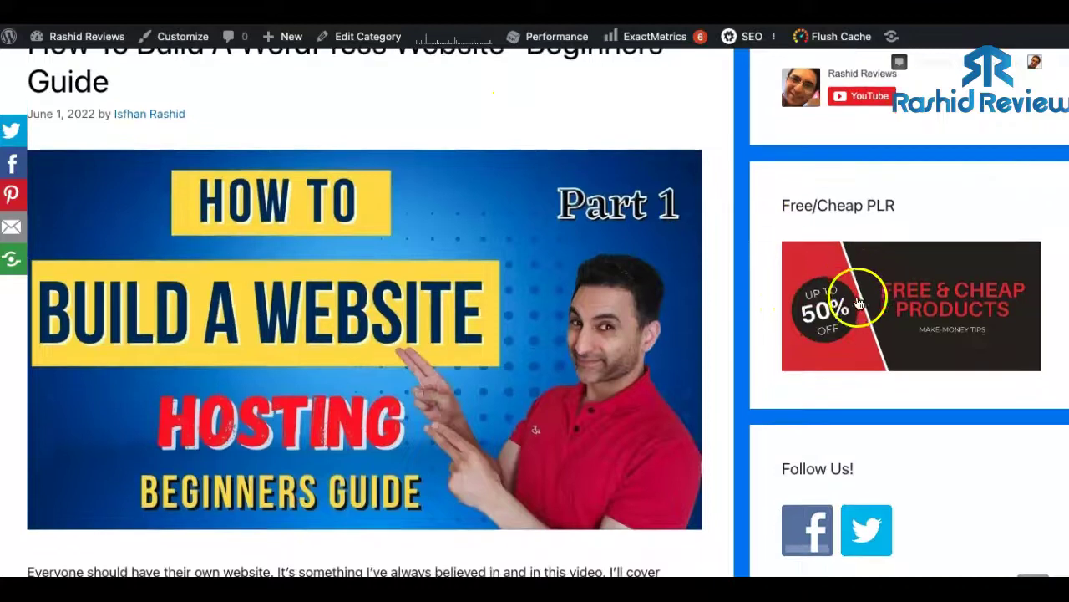
scroll(827, 292, down, 2)
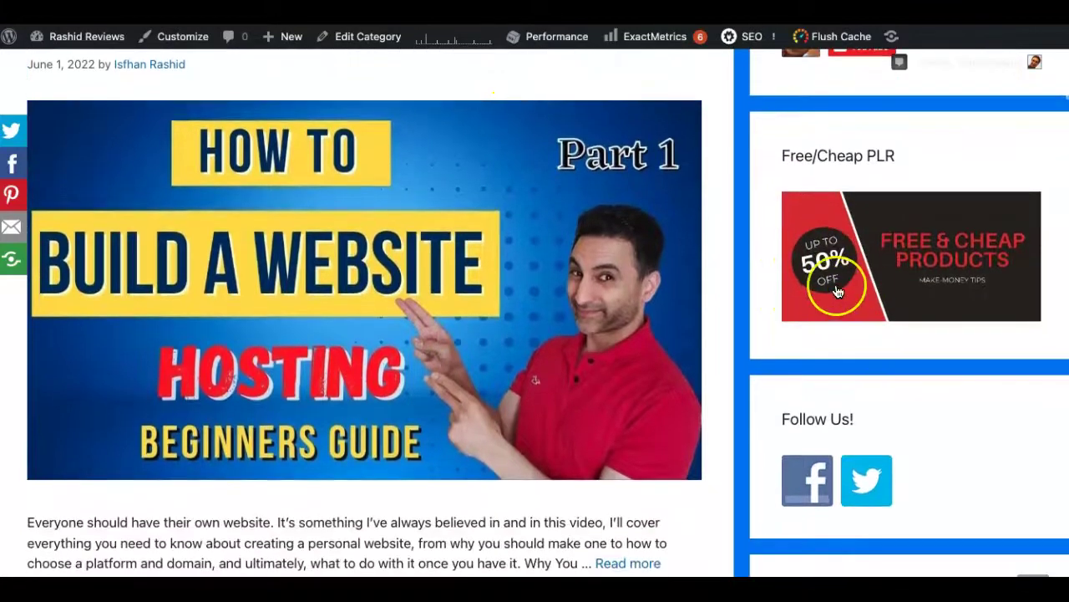
scroll(838, 292, down, 4)
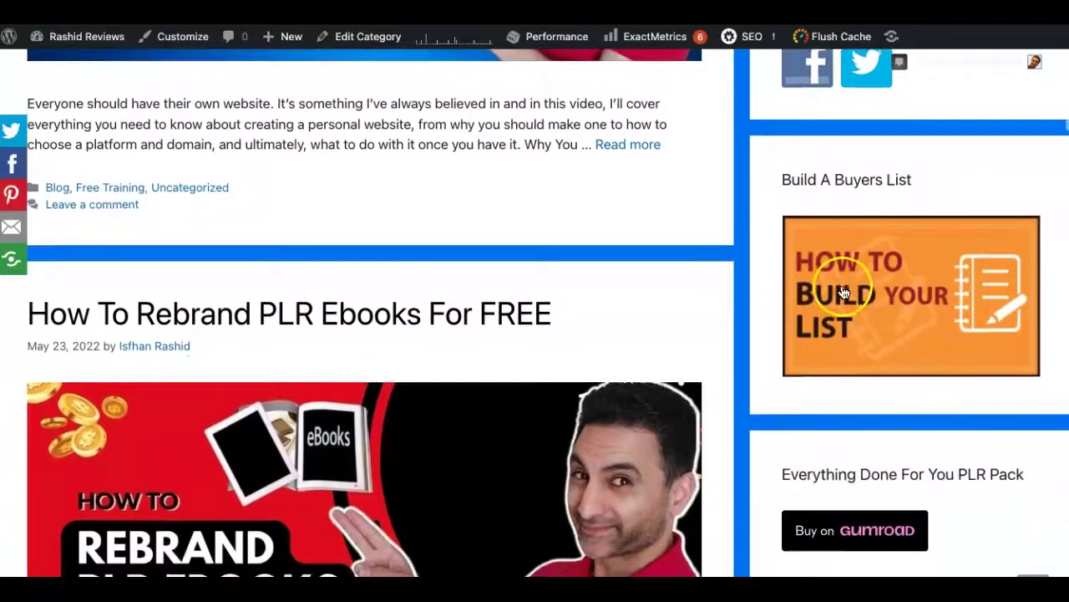
scroll(845, 292, up, 6)
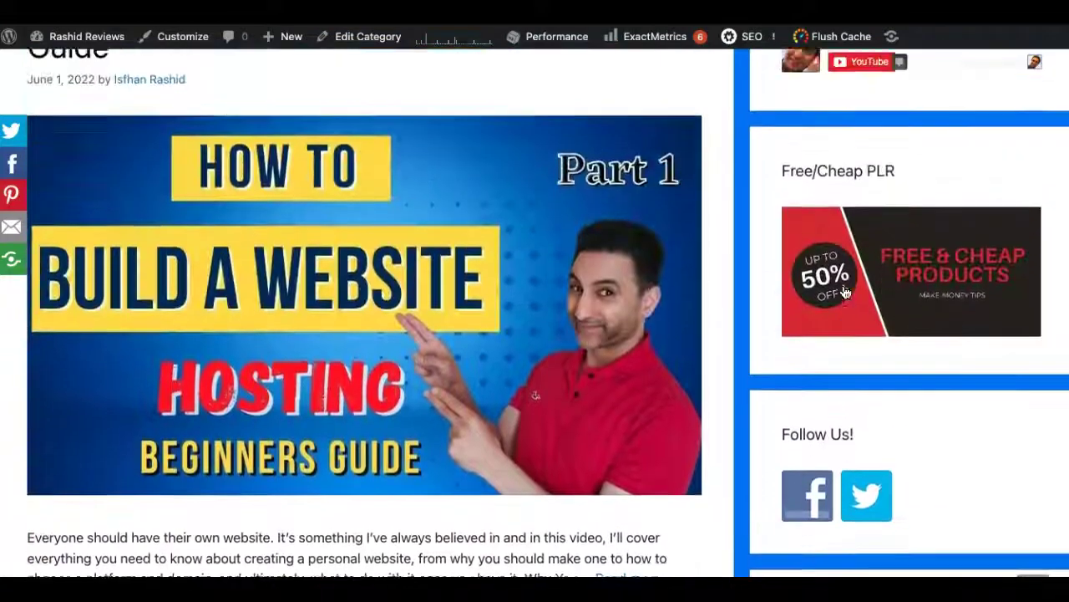
scroll(846, 293, up, 2)
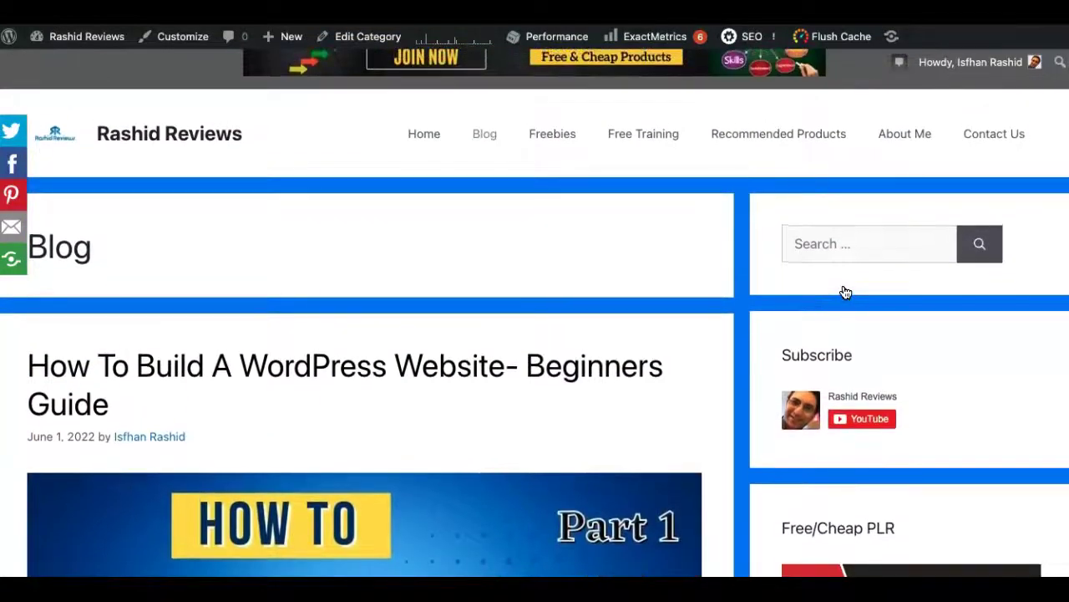
scroll(700, 282, down, 2)
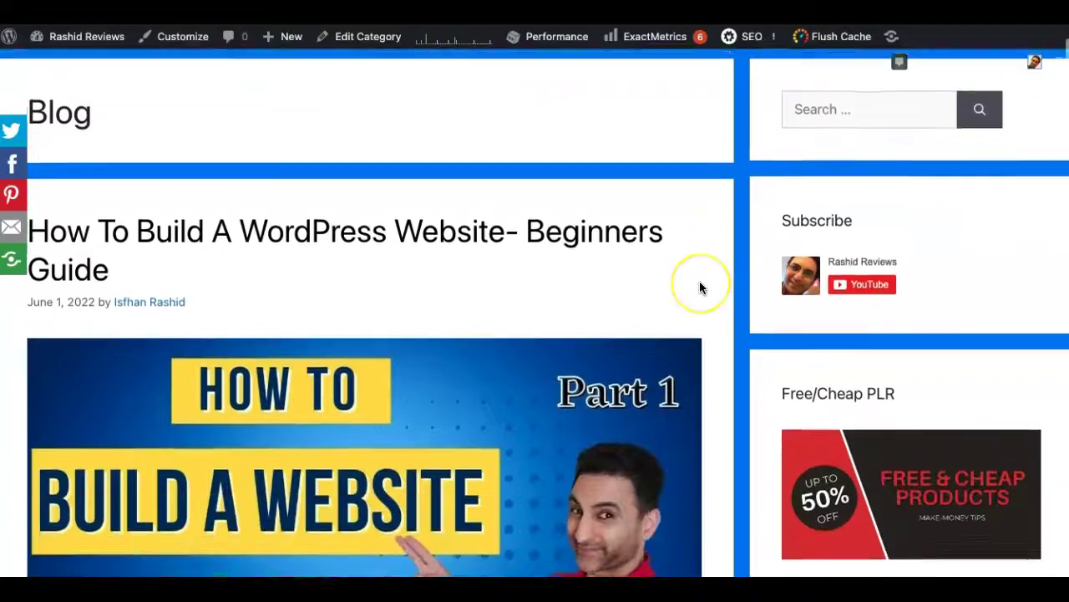